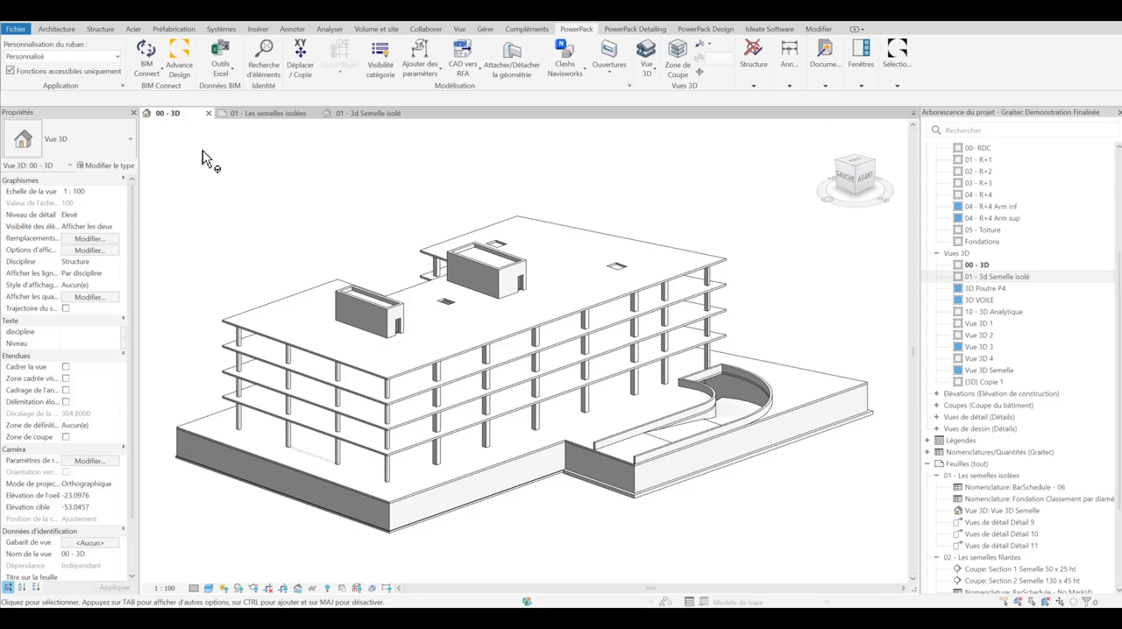
Step: Open the sheet "01 - Les semelles isolées" and examine the isolated footing's reinforcement views and schedules
click(253, 117)
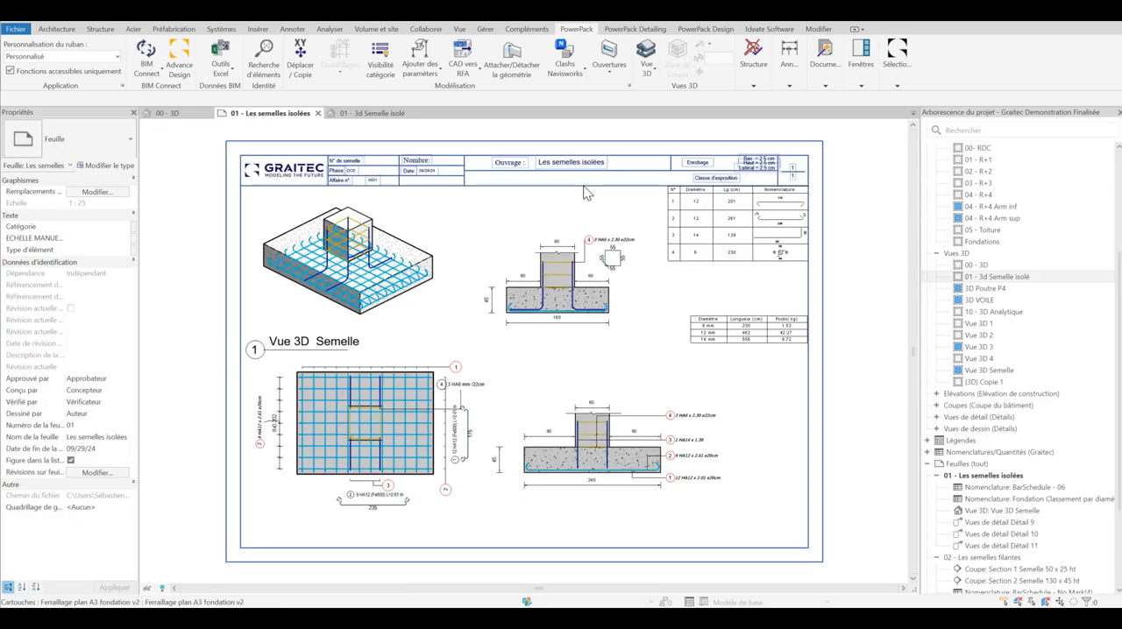
scroll(188, 167, up, 1)
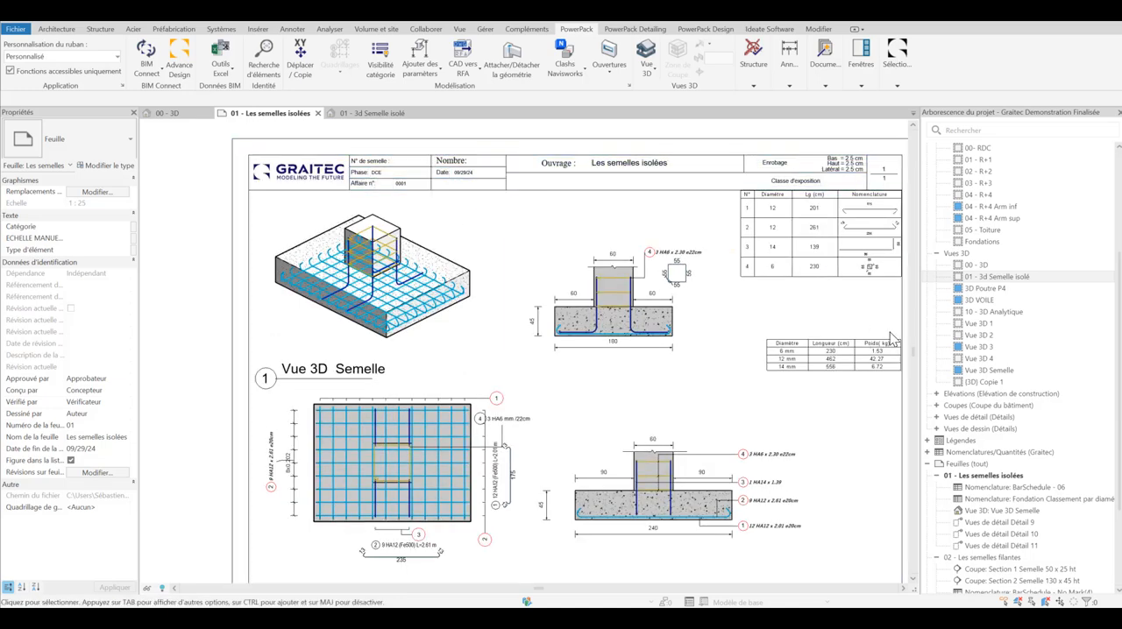
scroll(394, 210, down, 1)
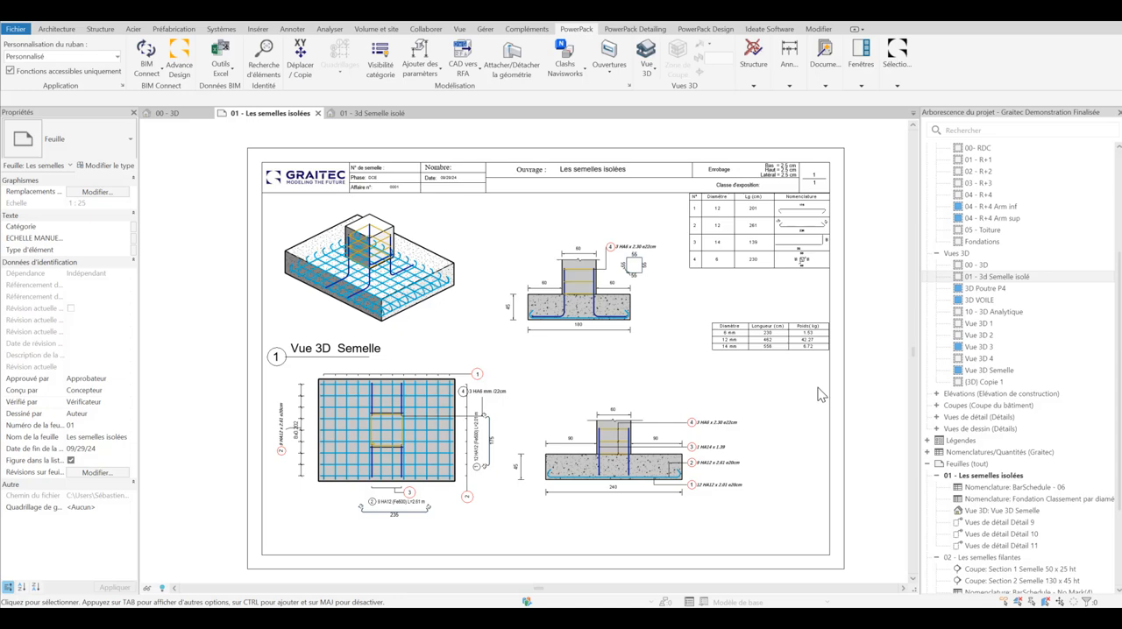
Step: In the 3D view "01 - 3d Semelle isolé", open the reinforcement assumptions (Hypothèses de ferraillage) for the rectangular footing
click(357, 117)
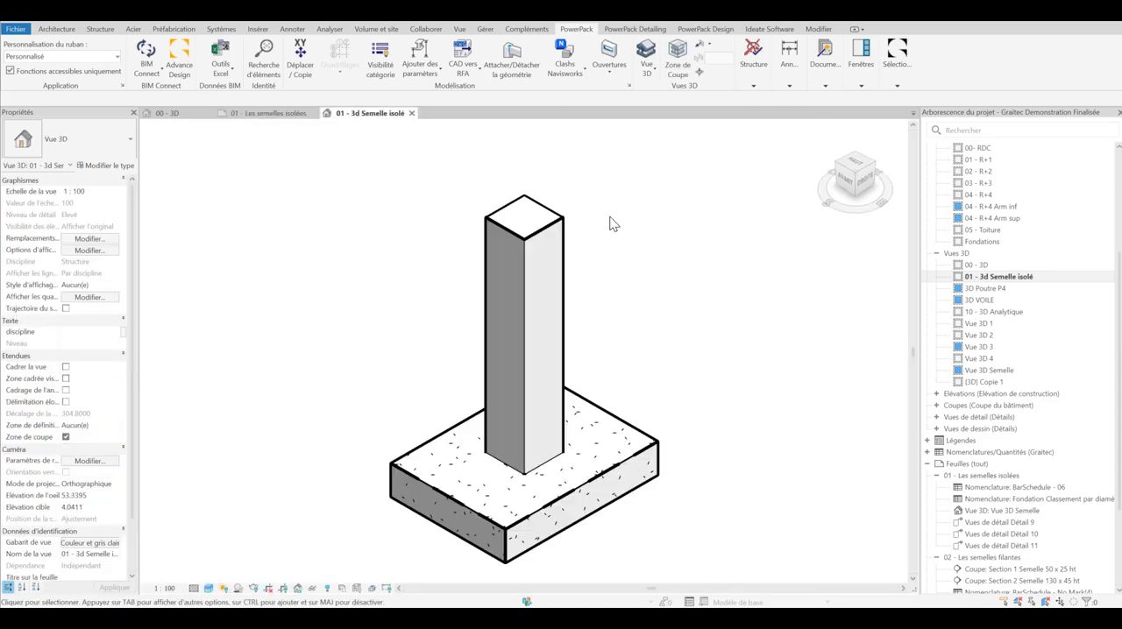
scroll(643, 279, down, 1)
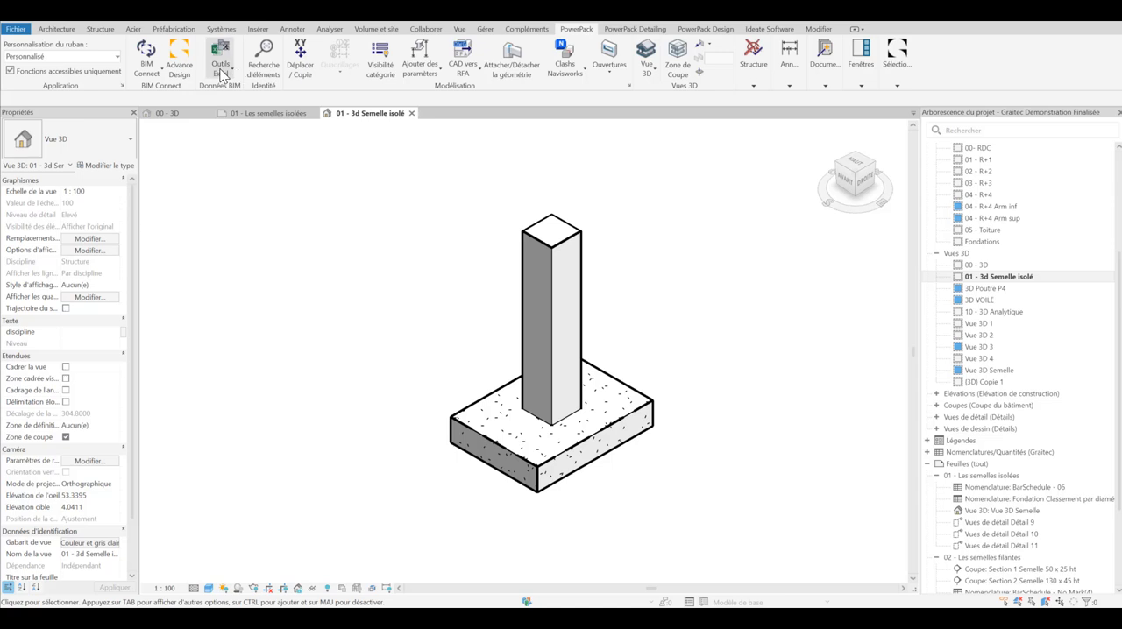
click(626, 30)
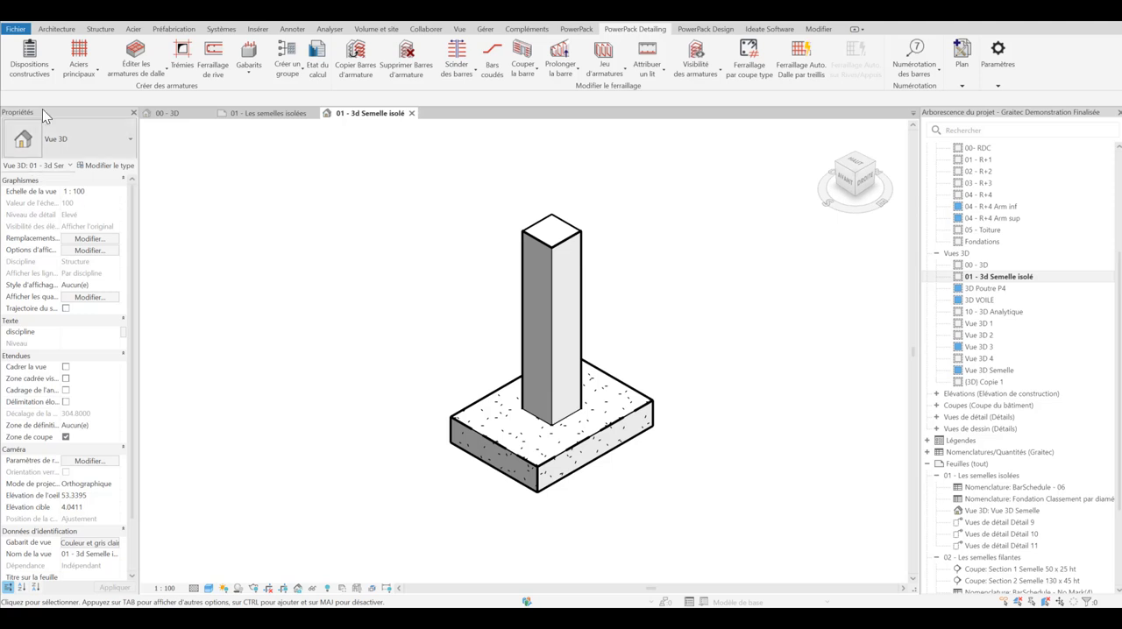
click(46, 71)
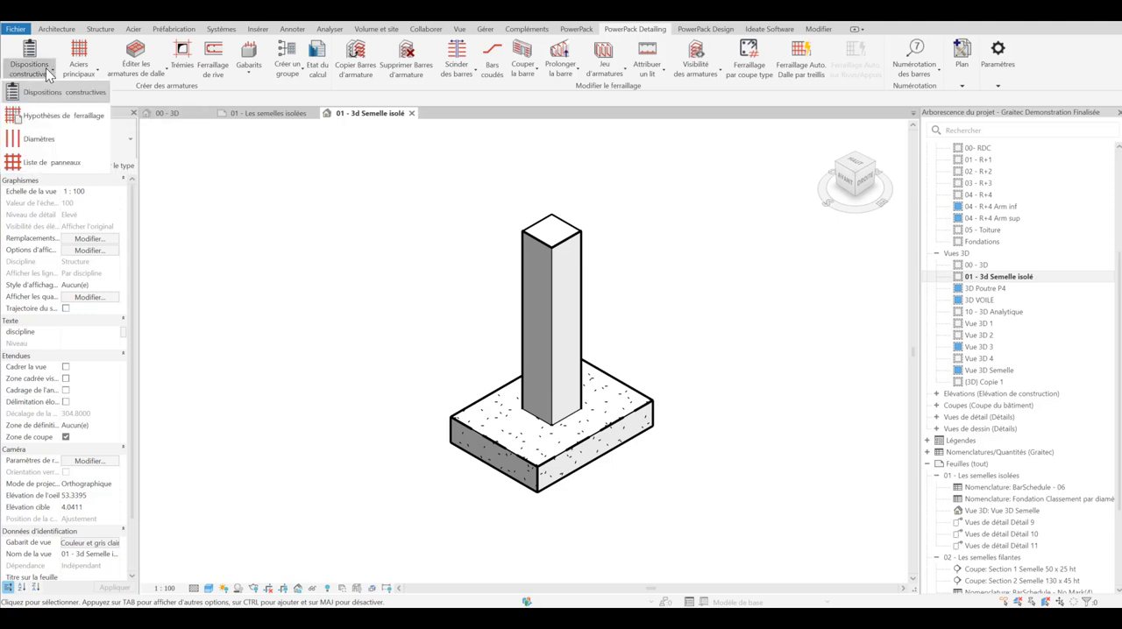
click(43, 115)
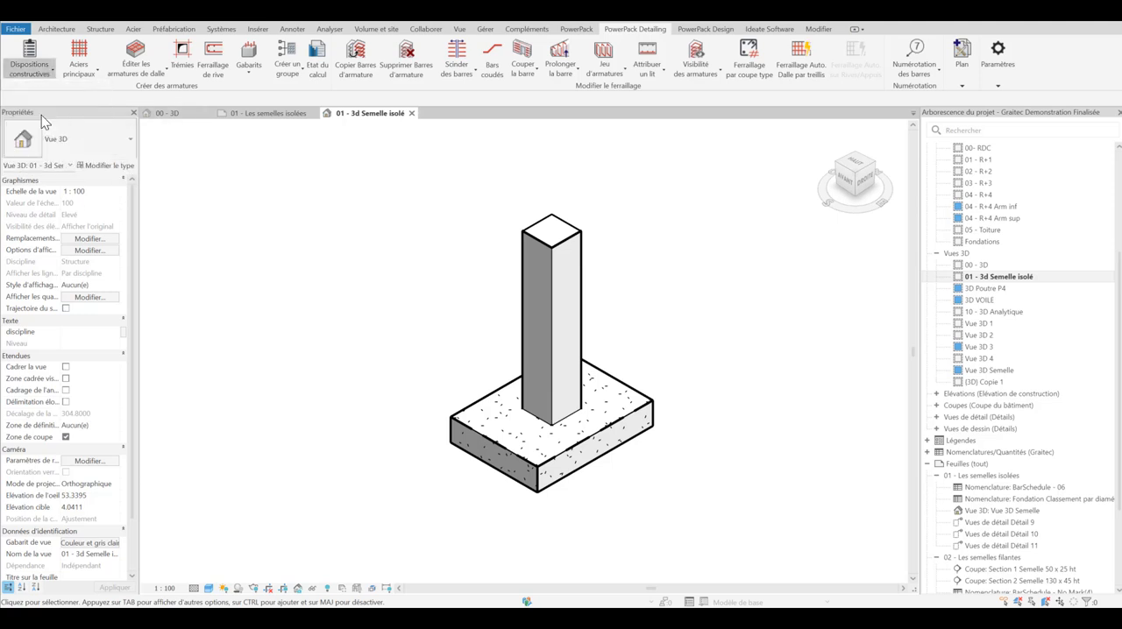
click(498, 418)
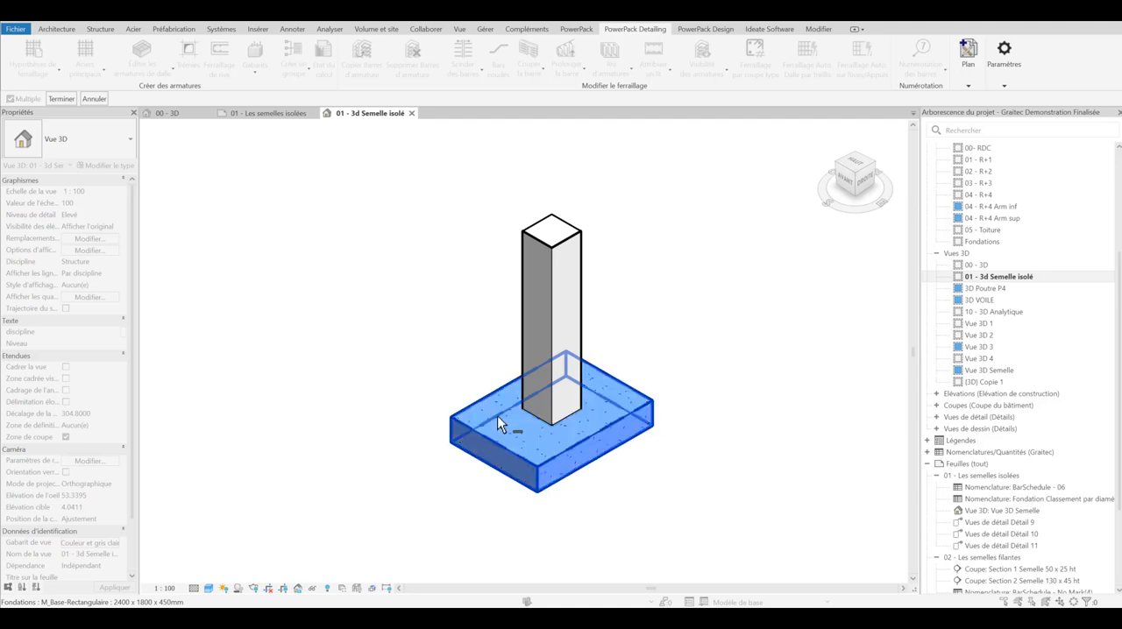
click(63, 98)
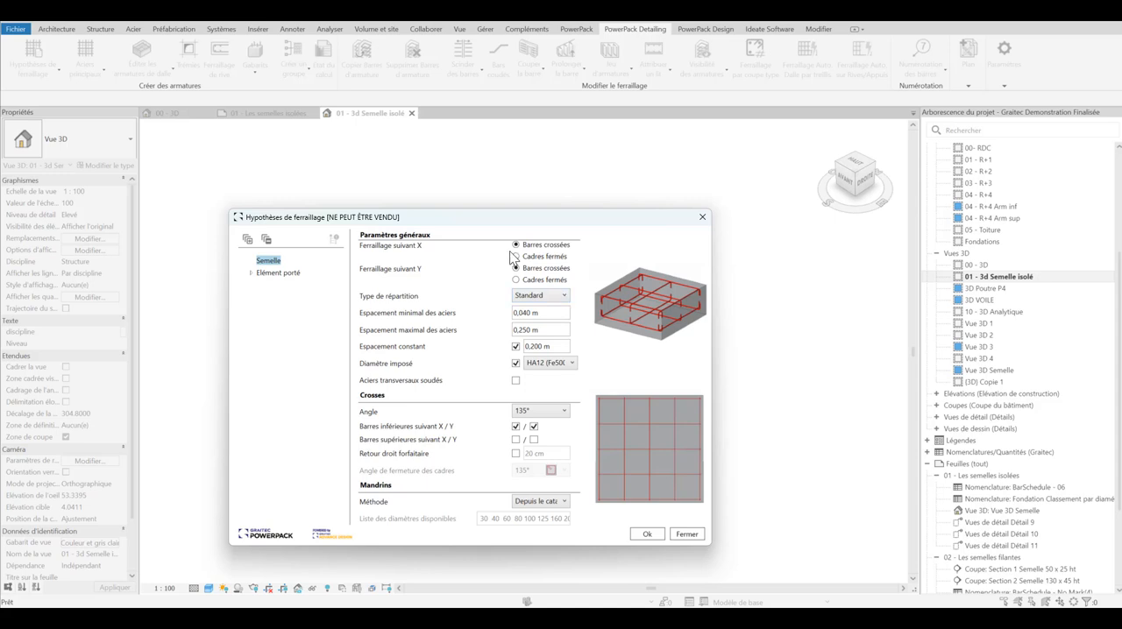
Step: Choose the Standard distribution type and a 135° hook angle for the footing's reinforcement
click(563, 295)
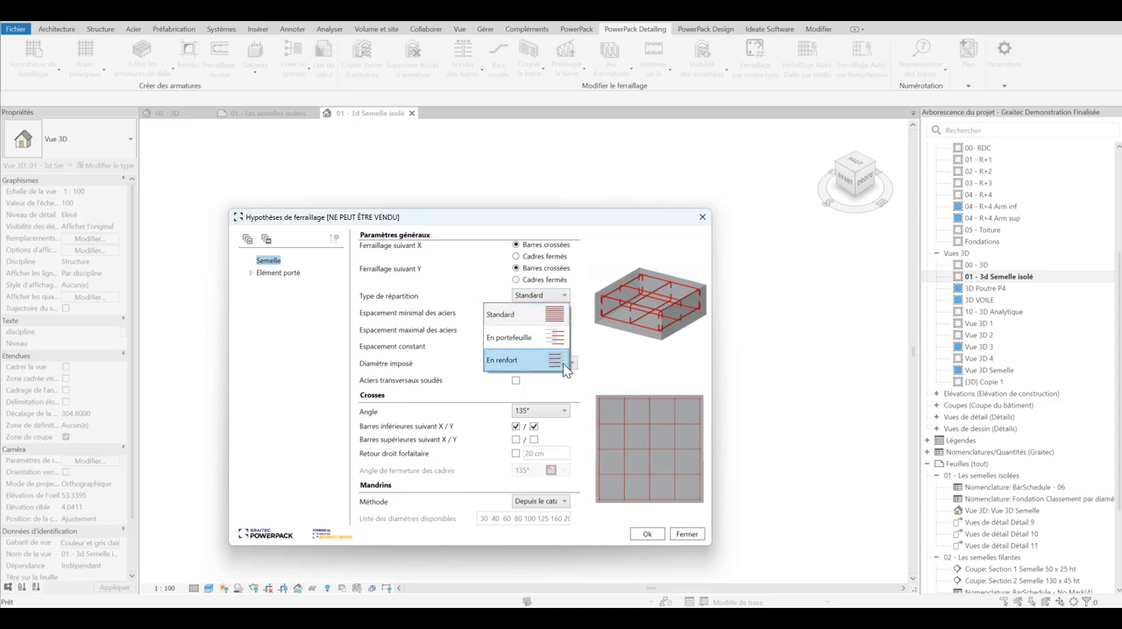
click(559, 313)
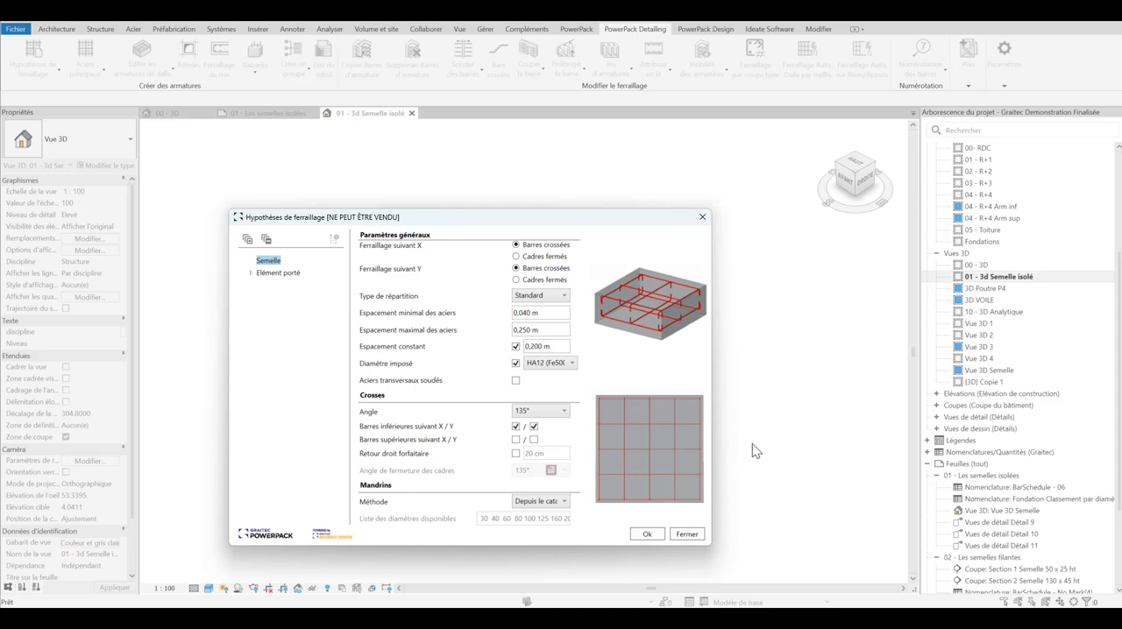
click(565, 412)
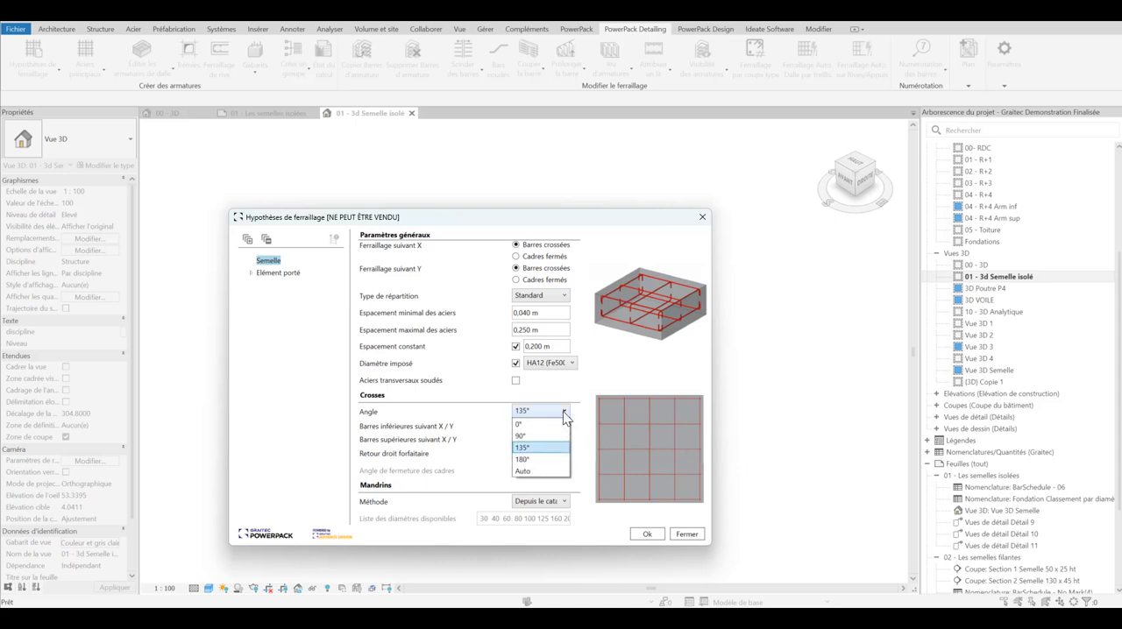
click(530, 448)
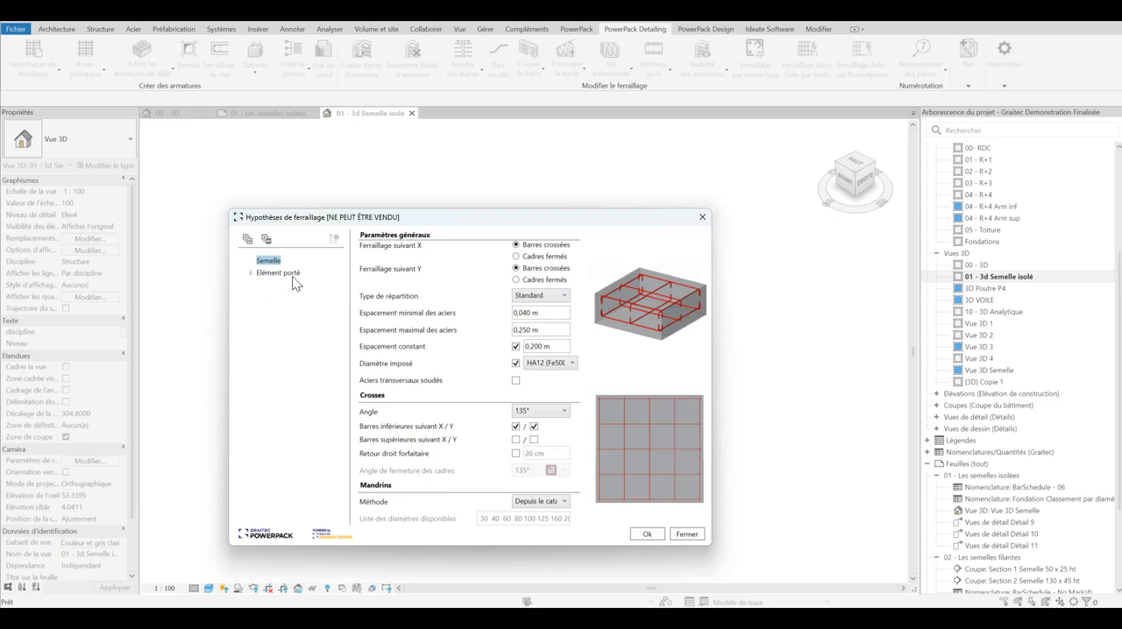
Step: Set the supported element's longitudinal reinforcement type to Extérieur and its main starter bar quantity along Y to 3
click(251, 273)
click(289, 286)
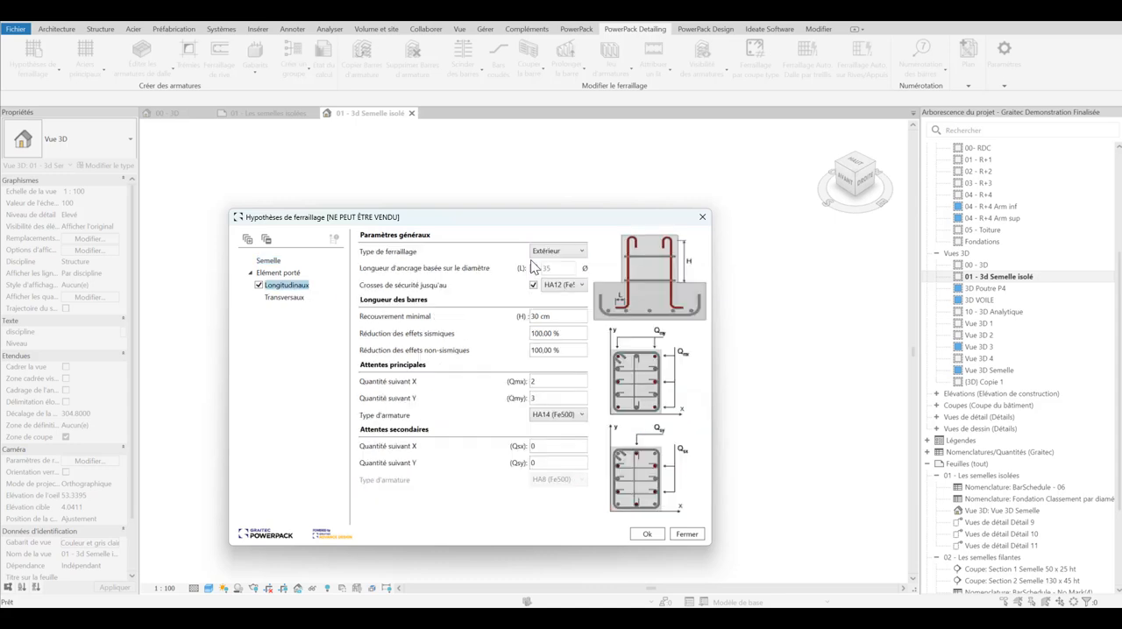
click(584, 253)
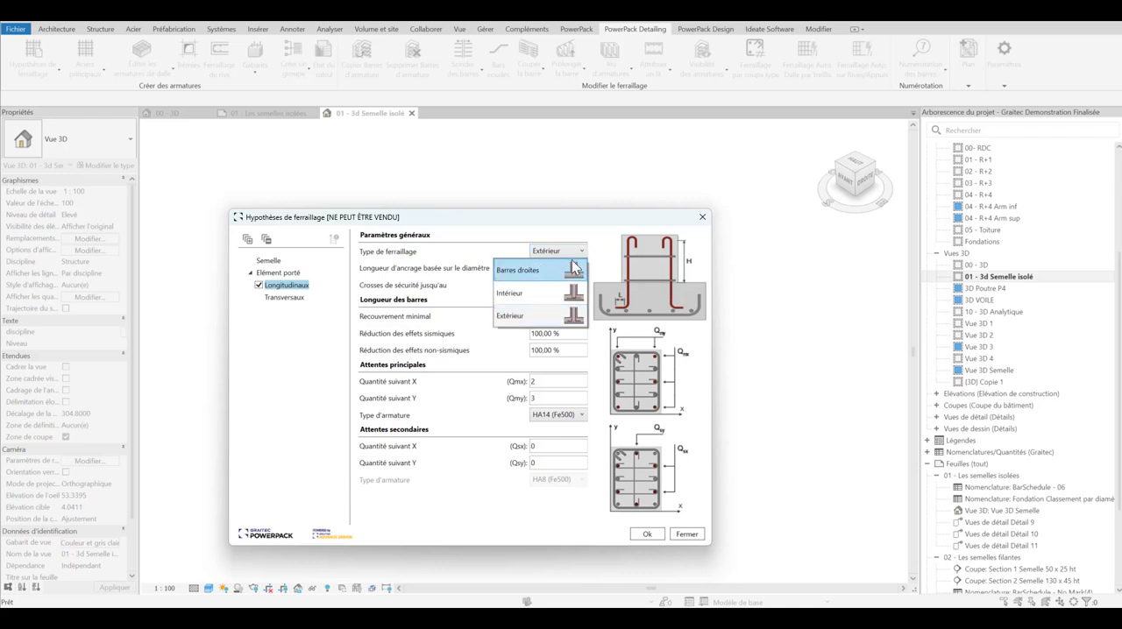
click(575, 274)
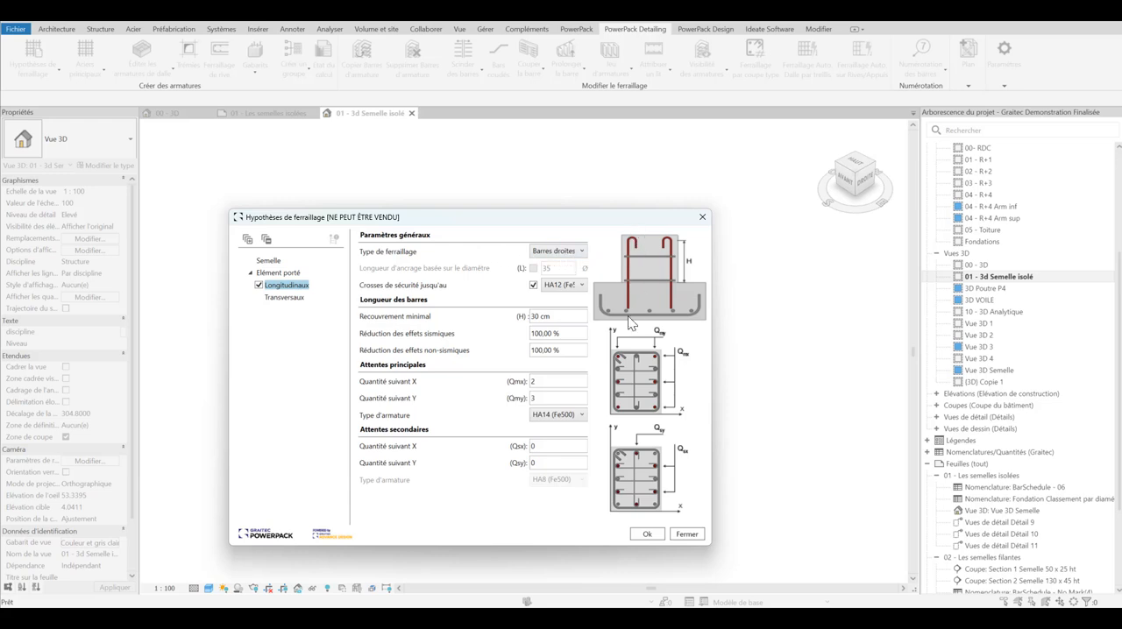
click(582, 251)
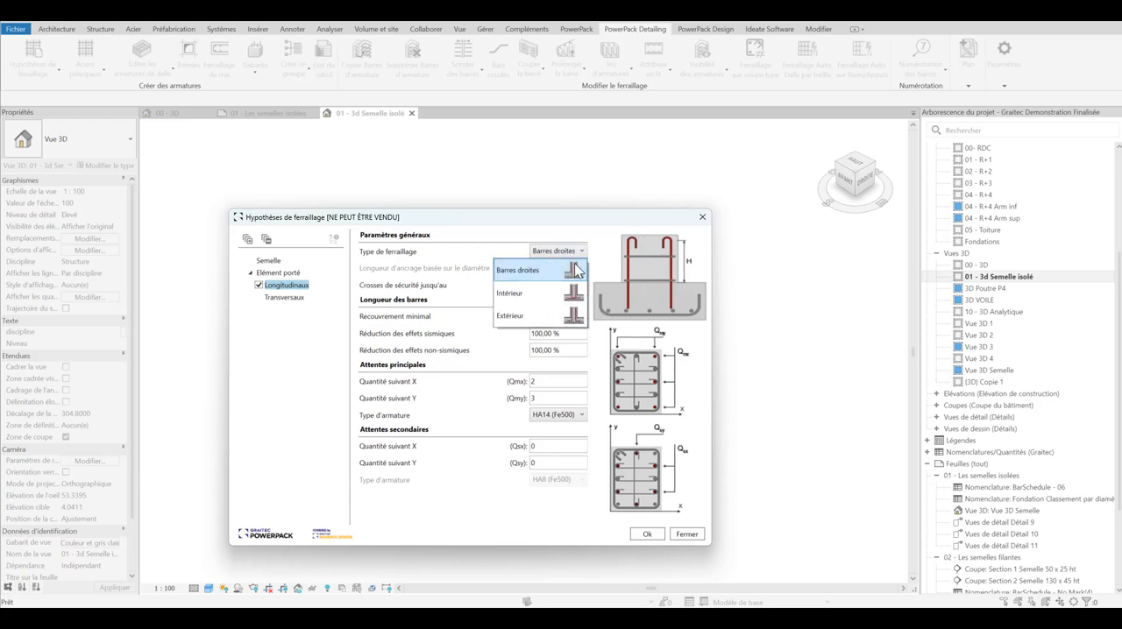
click(572, 322)
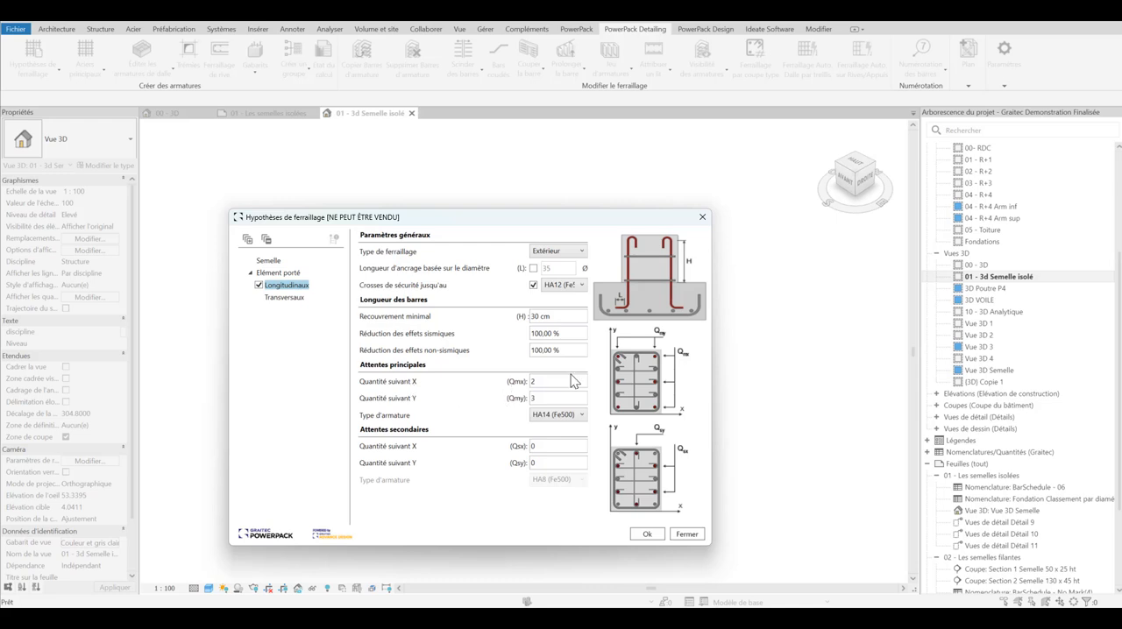
click(537, 398)
text(3)
Step: Set the supported element's transverse reinforcement quantity to 3 and validate the reinforcement assumptions
click(277, 299)
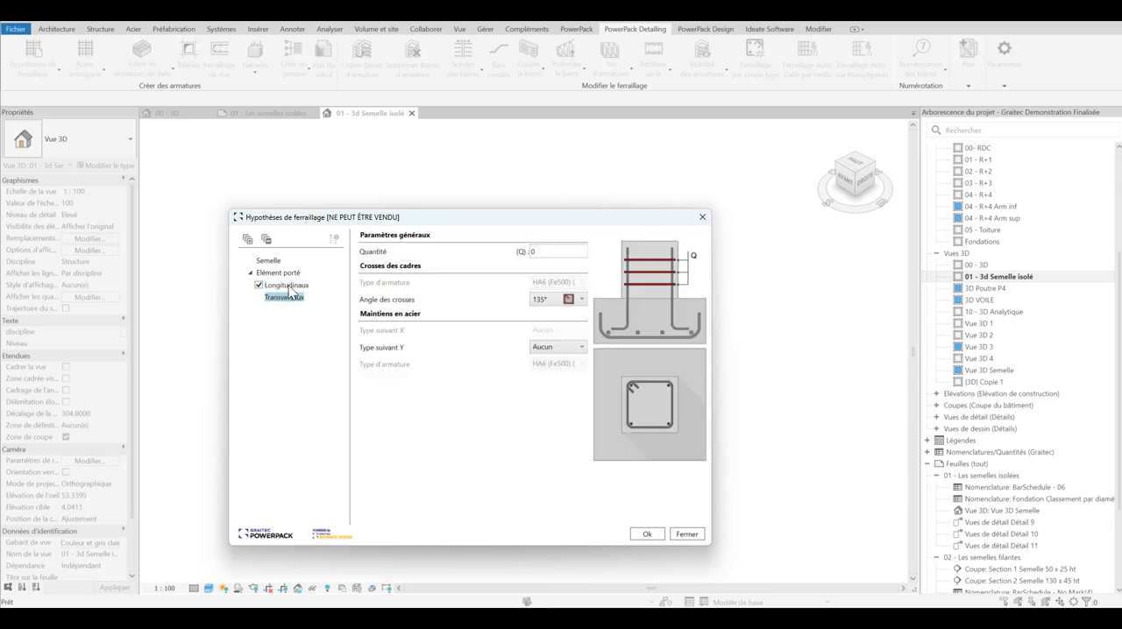
click(288, 287)
click(282, 303)
double_click(559, 251)
click(654, 538)
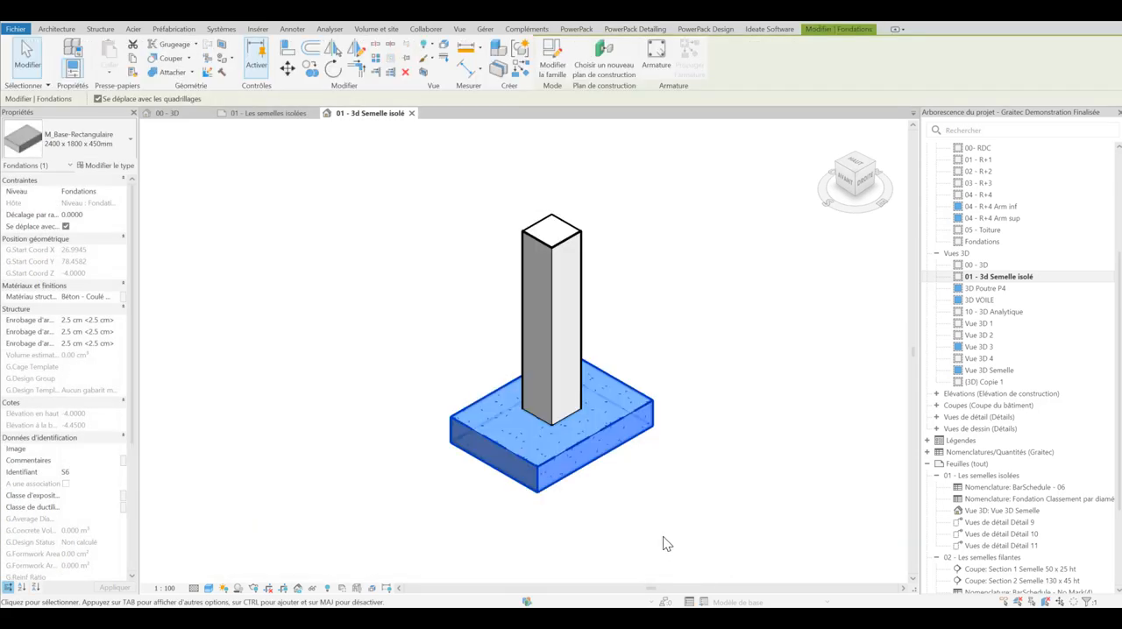
Step: Generate the footing's rebar cage with Dispositions constructives, then close the calculation status and deselect the footing
click(633, 30)
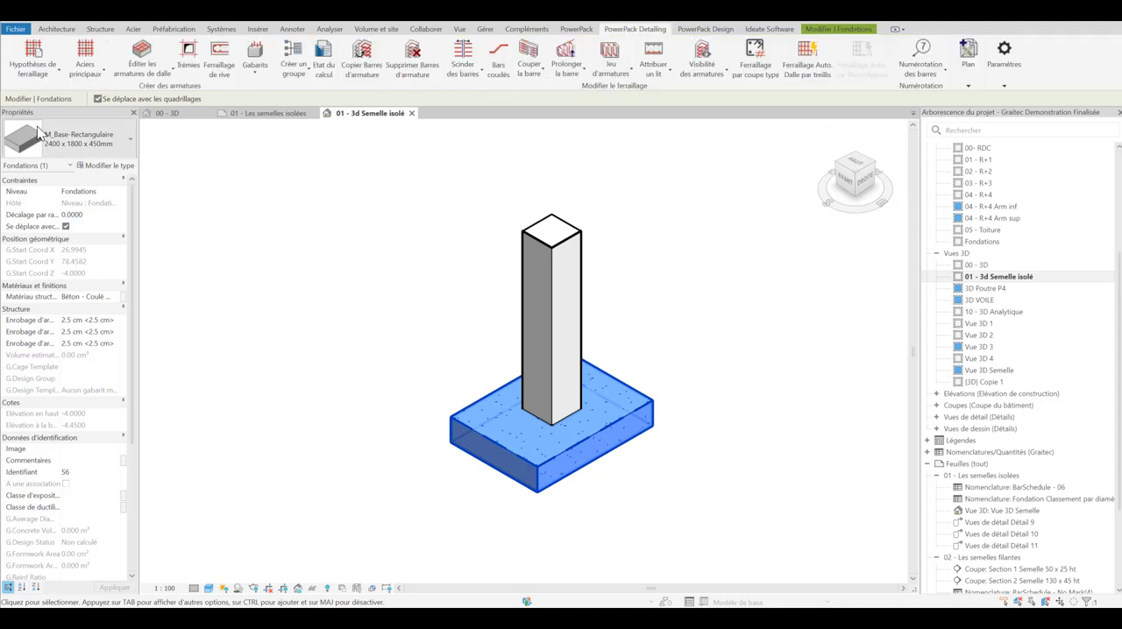
click(58, 76)
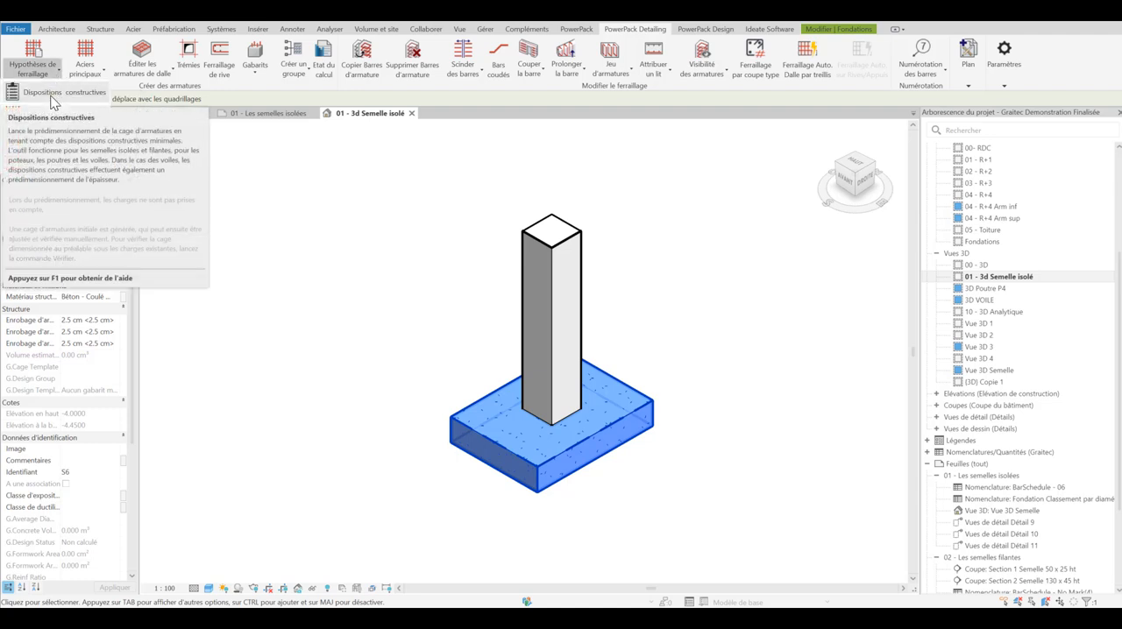
click(54, 94)
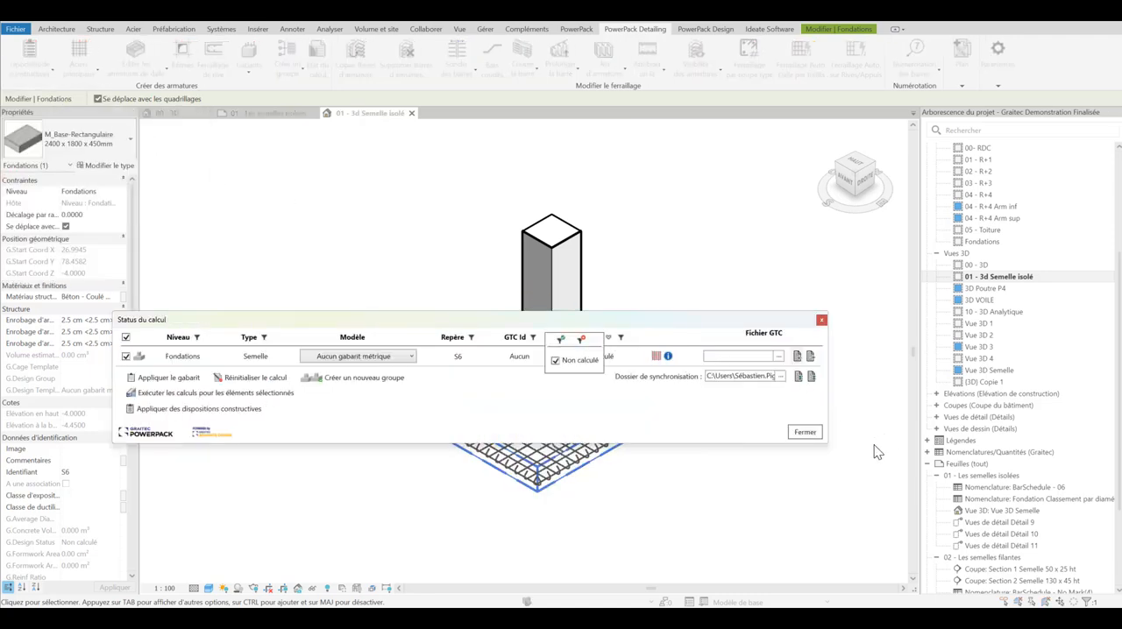
drag(684, 321, 719, 368)
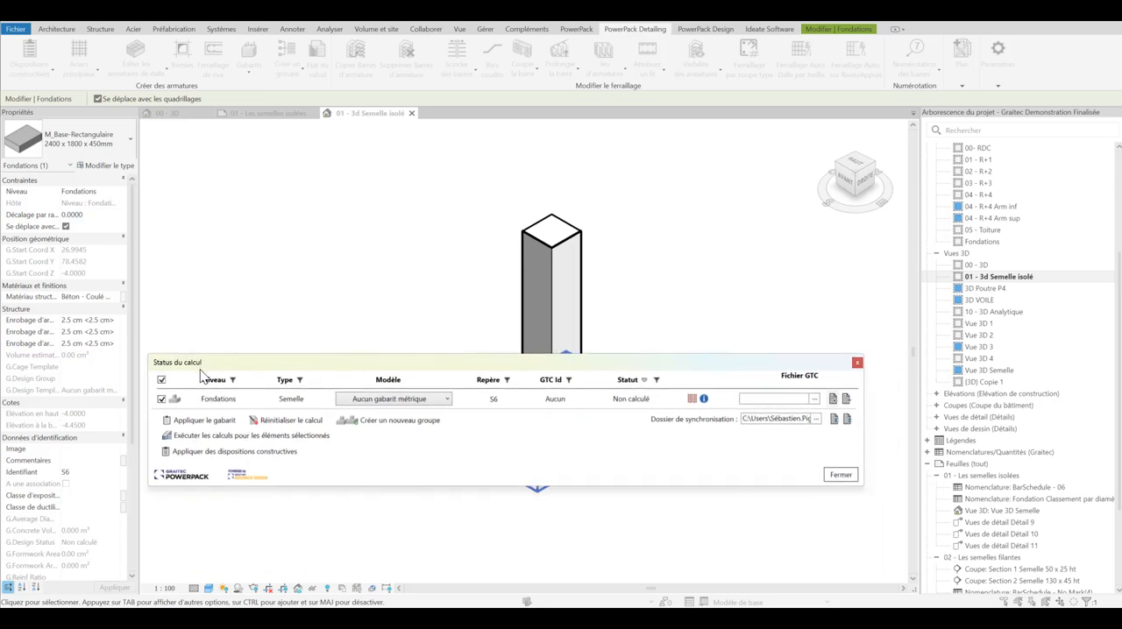
click(232, 379)
click(841, 475)
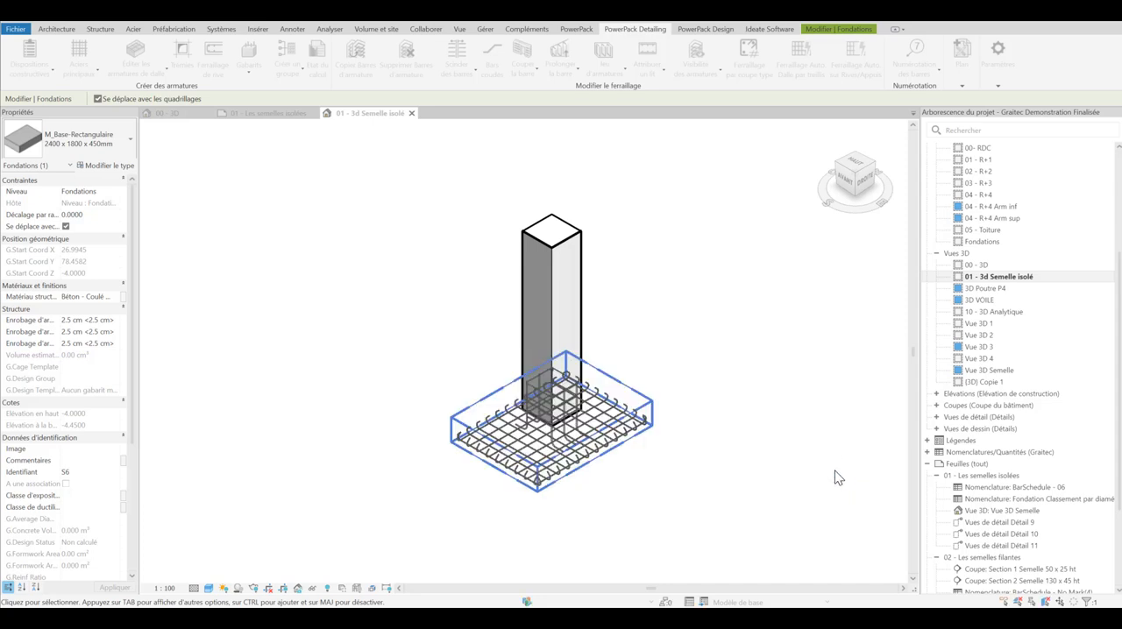
click(791, 450)
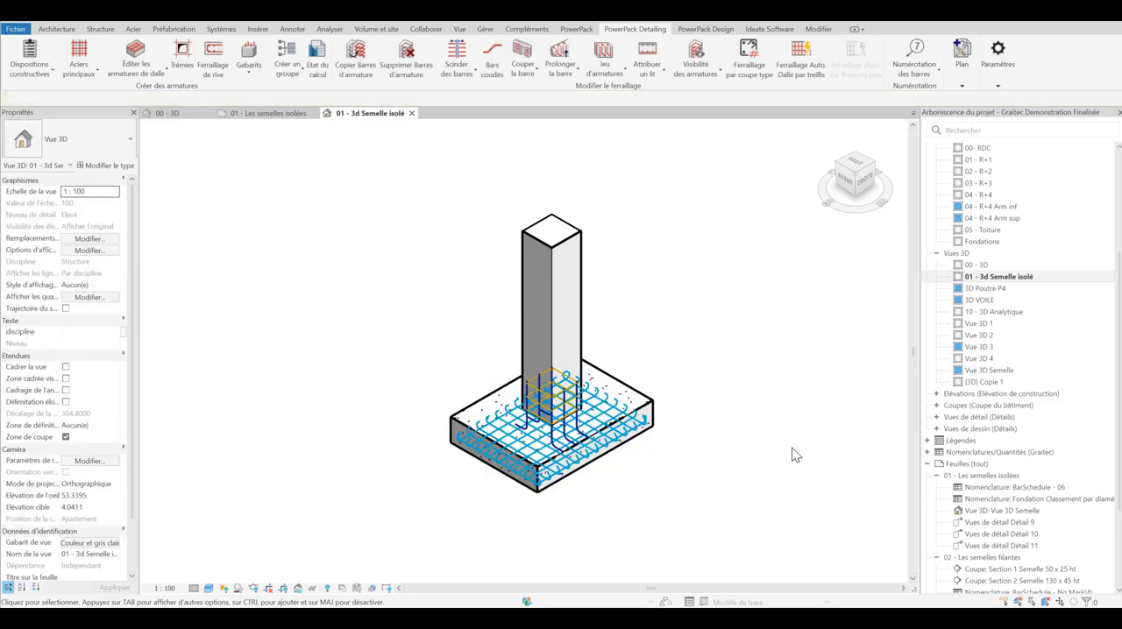
Step: Examine the generated rebar cage up close, including the properties and available bar types of one lower HA12 bar set
scroll(568, 433, up, 4)
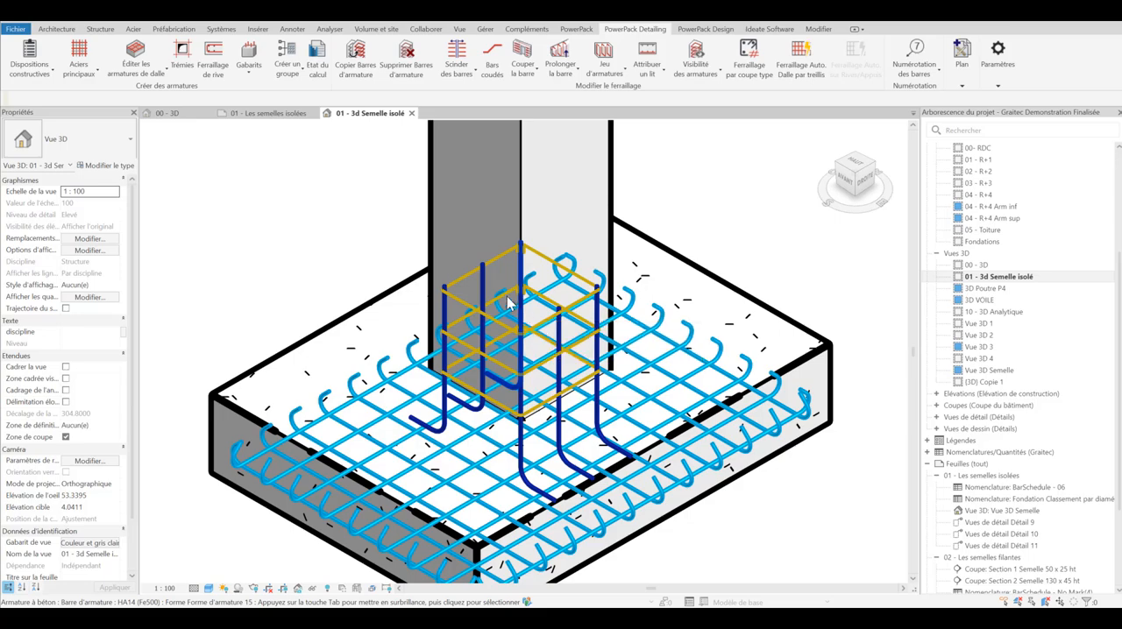
scroll(525, 320, down, 2)
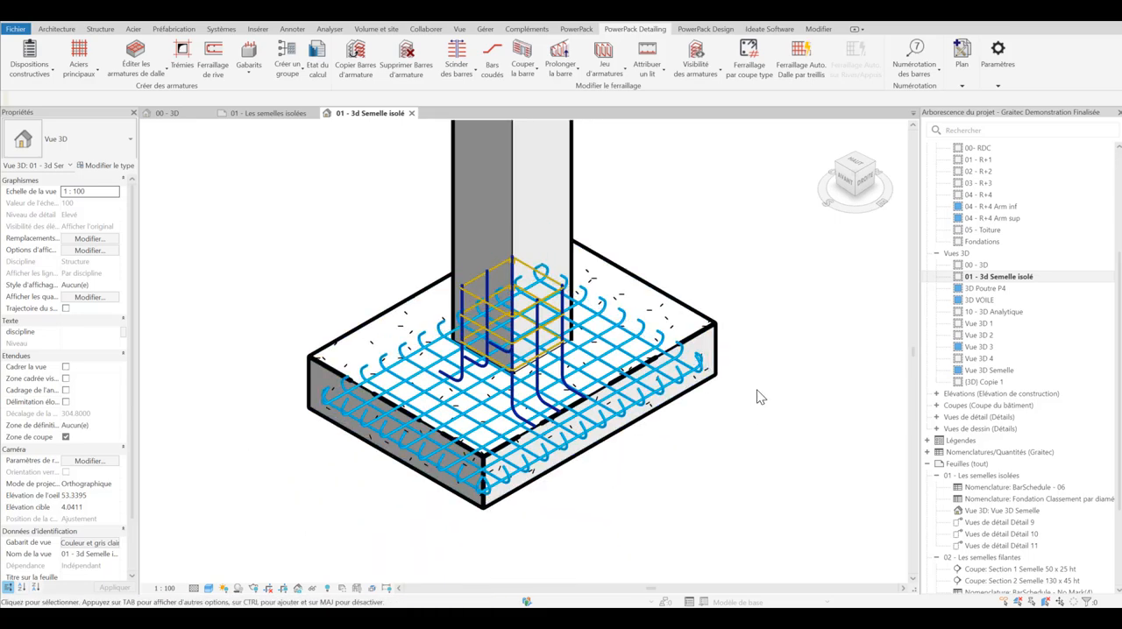
scroll(691, 386, up, 3)
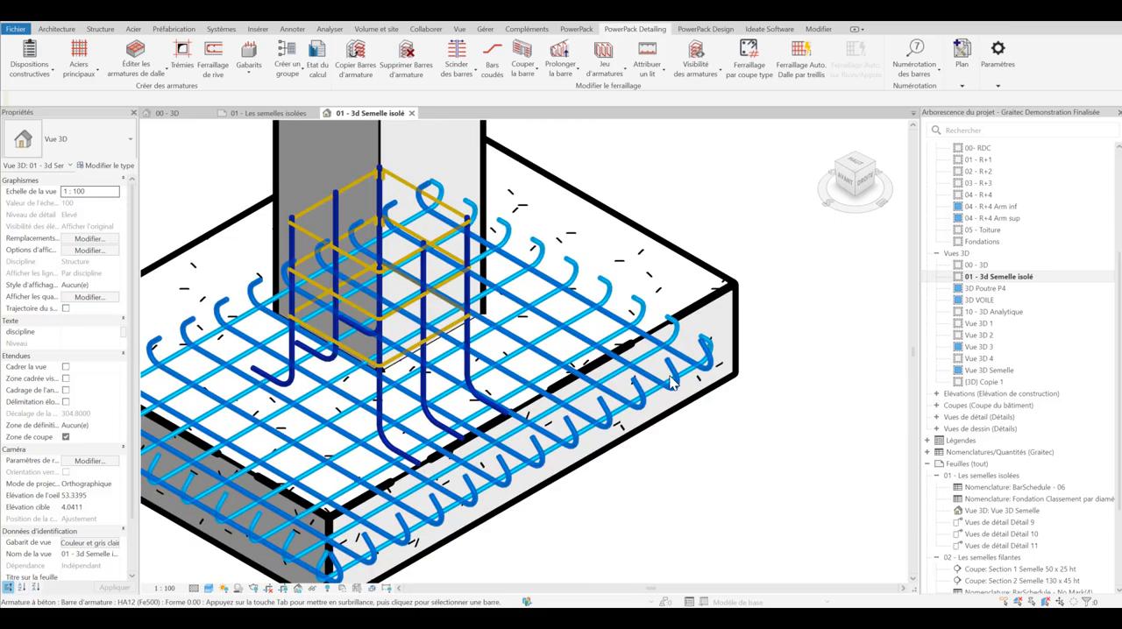
click(673, 375)
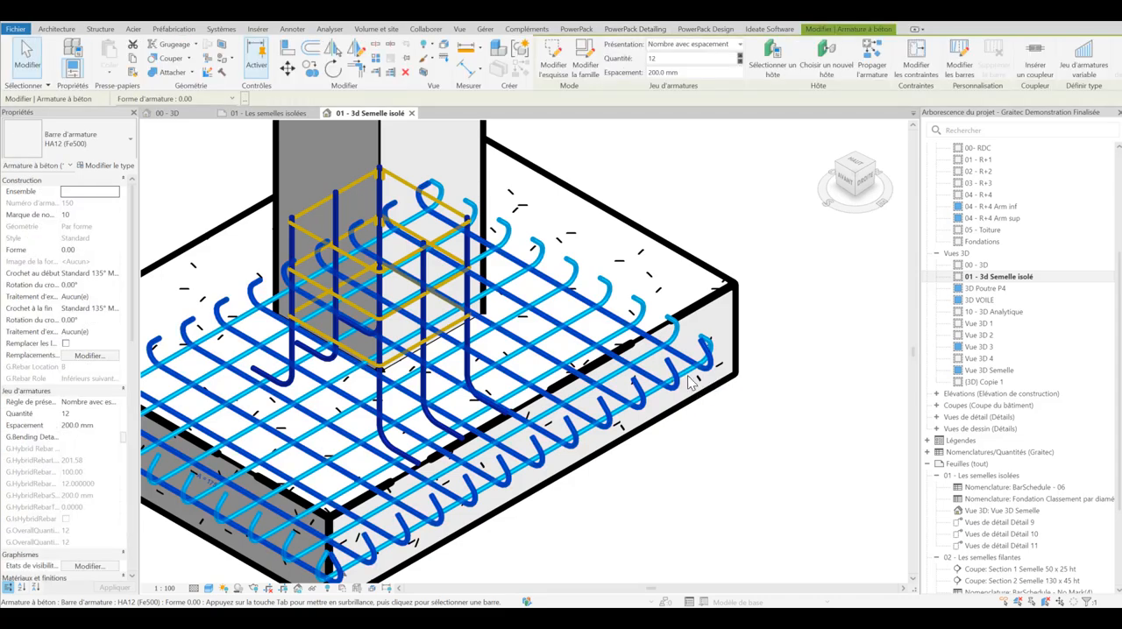
scroll(701, 368, down, 3)
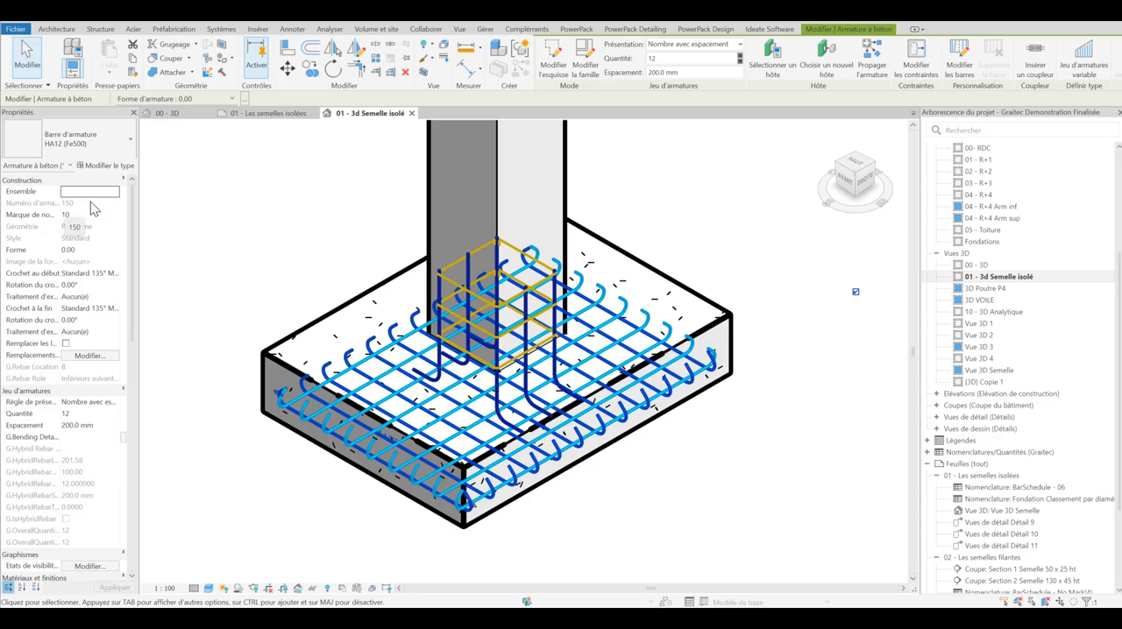
click(118, 146)
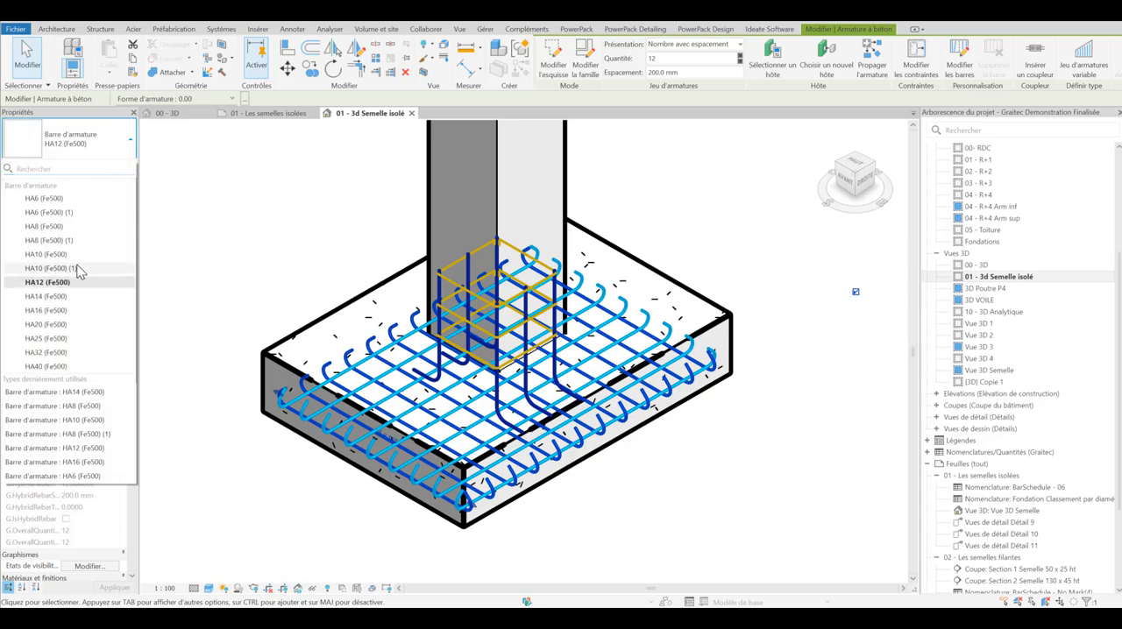
click(120, 150)
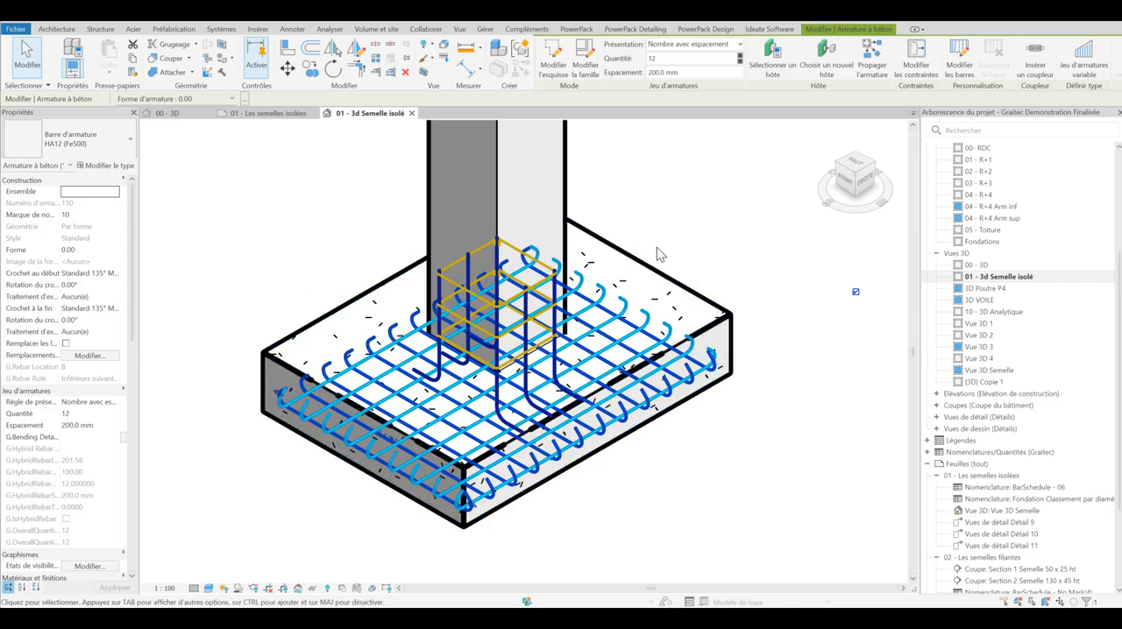
click(691, 249)
scroll(690, 249, down, 1)
middle_drag(691, 249, 610, 270)
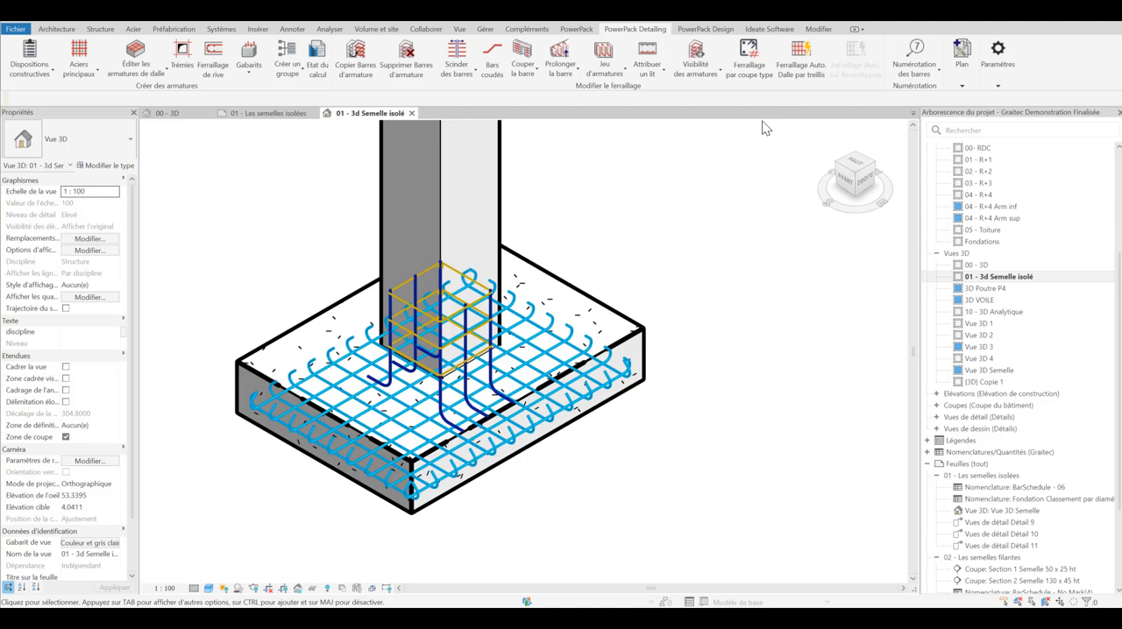
Step: Start Générer plans for the isolated footing and choose Configuration 1 as its view configuration
mouse_move(964, 90)
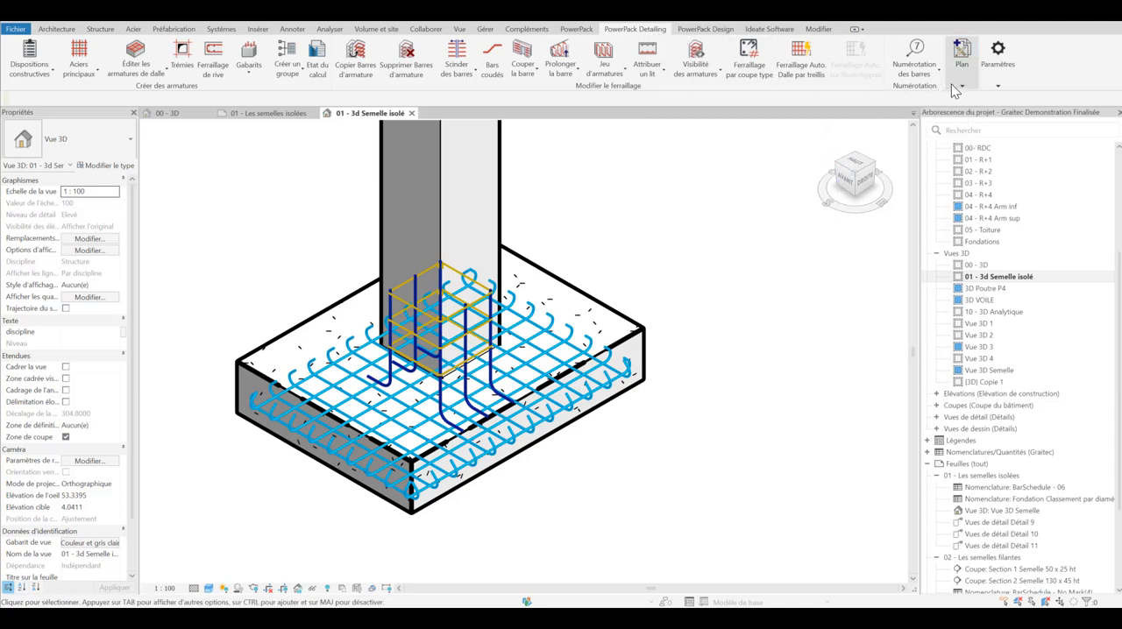
click(698, 129)
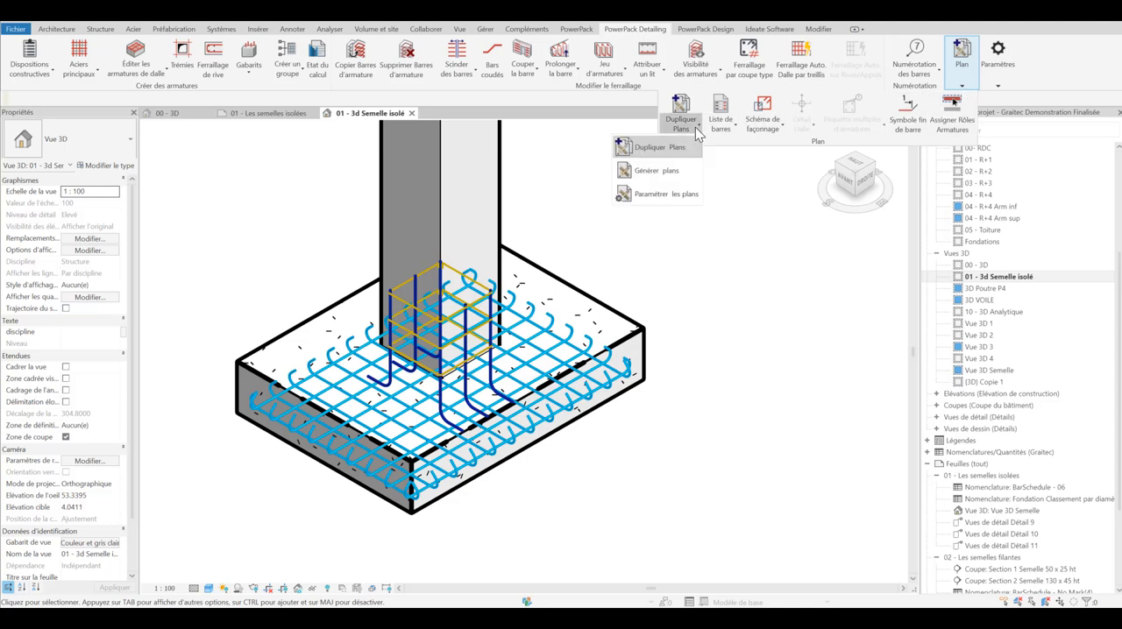
click(666, 175)
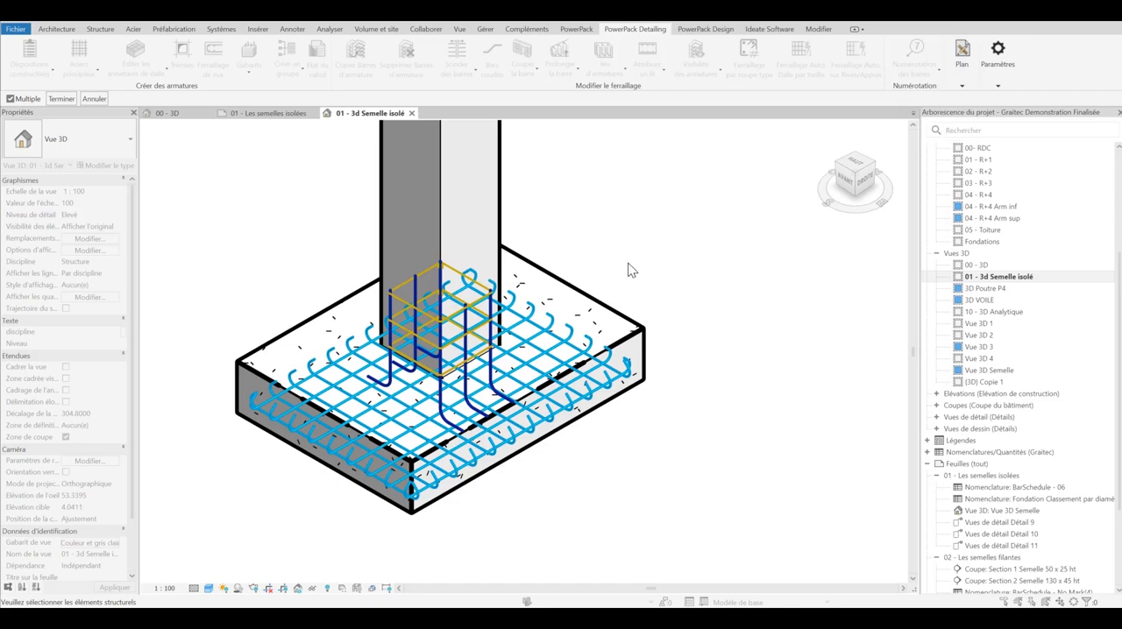
click(607, 316)
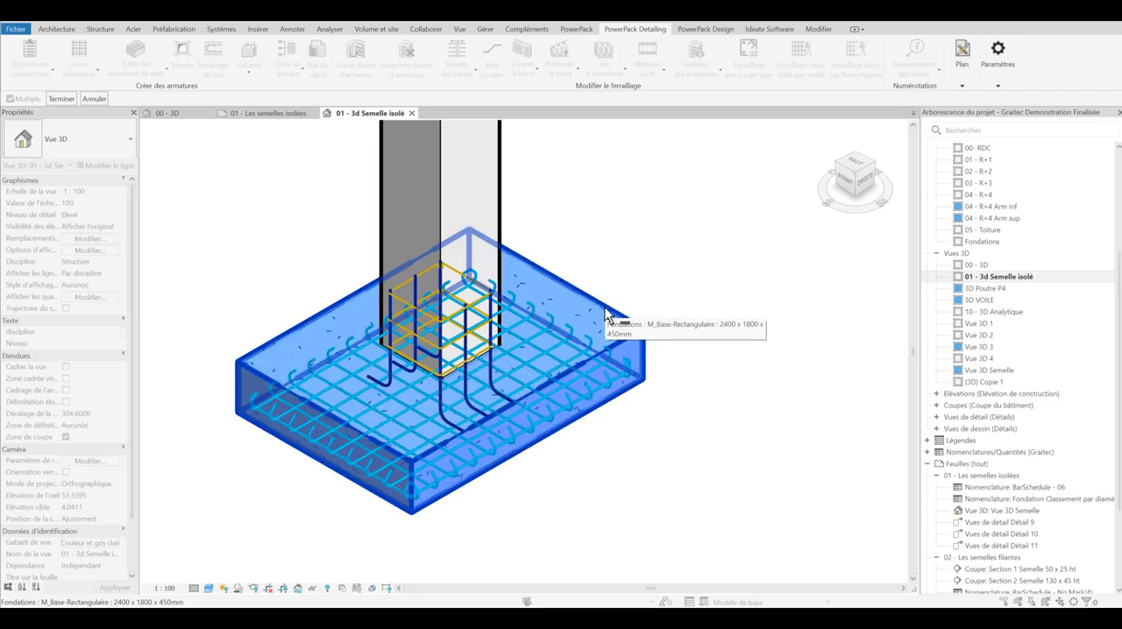
click(63, 100)
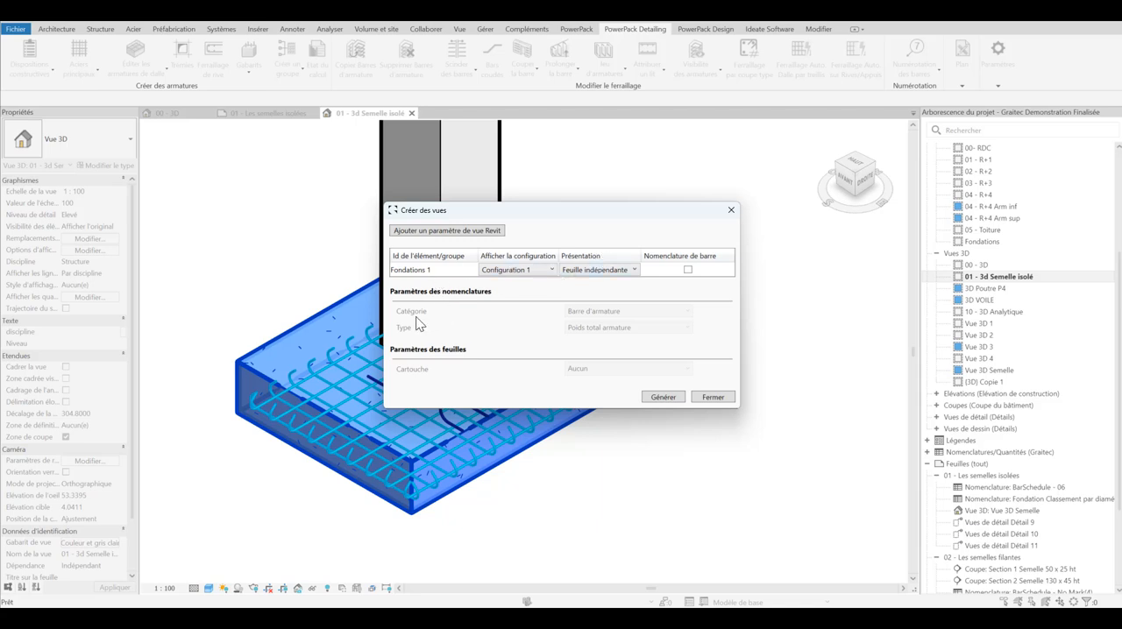
click(550, 270)
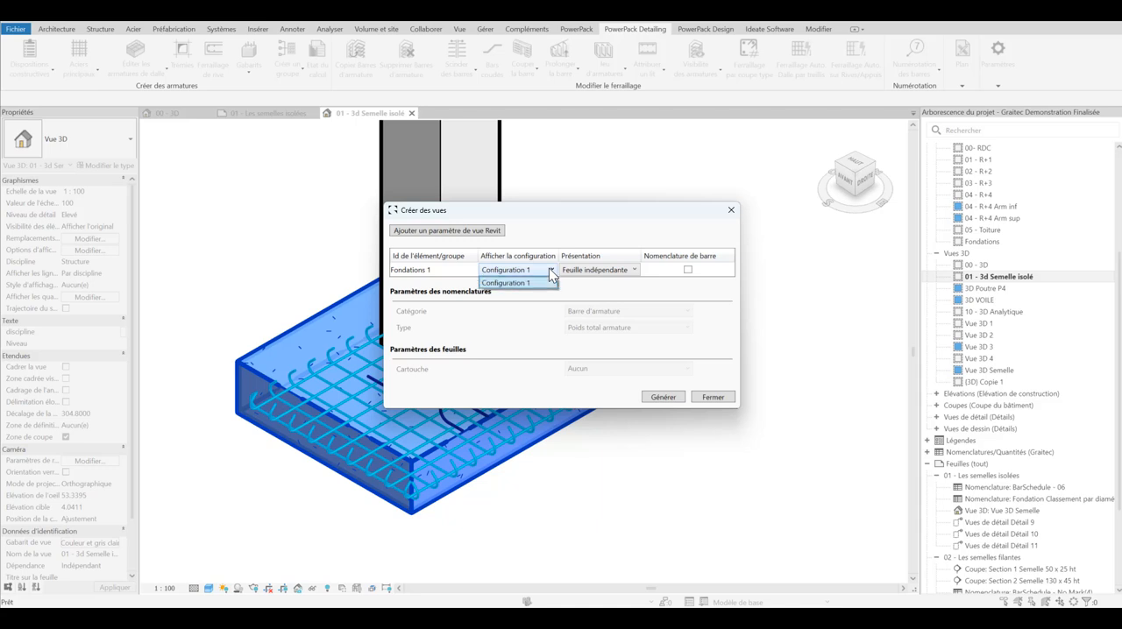
click(546, 282)
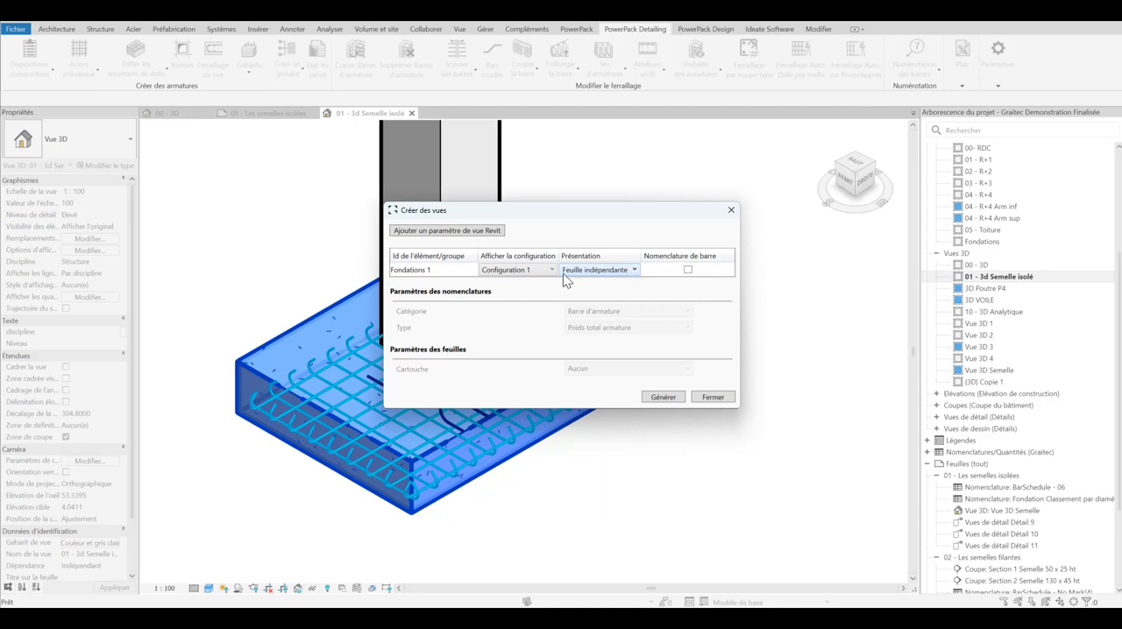
Step: Include the bar schedule for Fondations 1 and add Niveau as a Revit view parameter
click(688, 270)
click(446, 232)
click(403, 310)
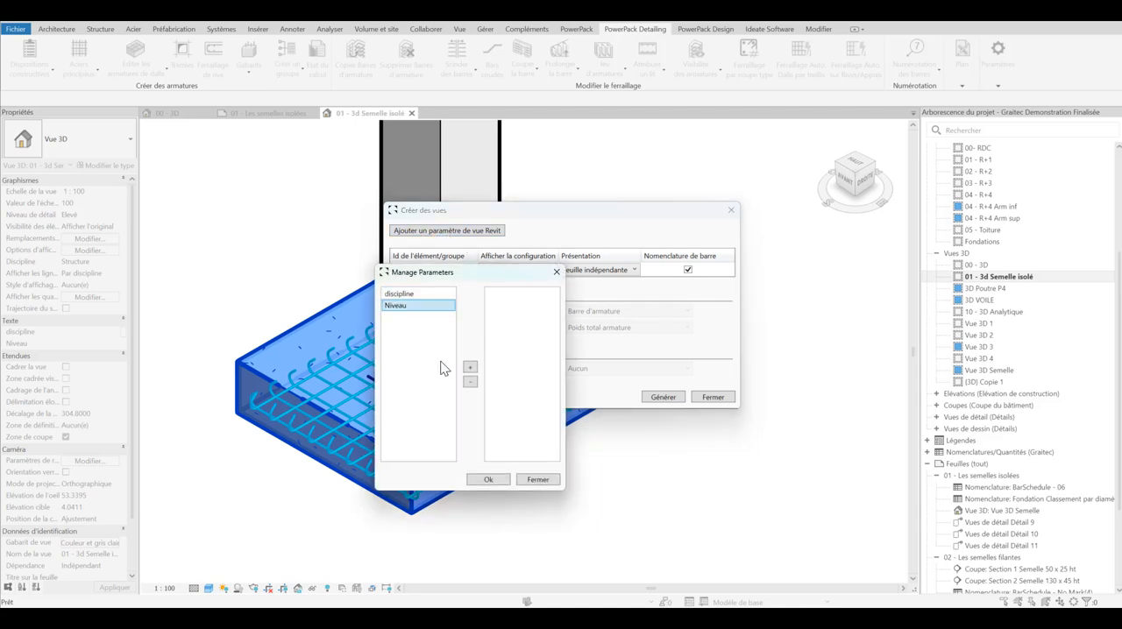
click(469, 368)
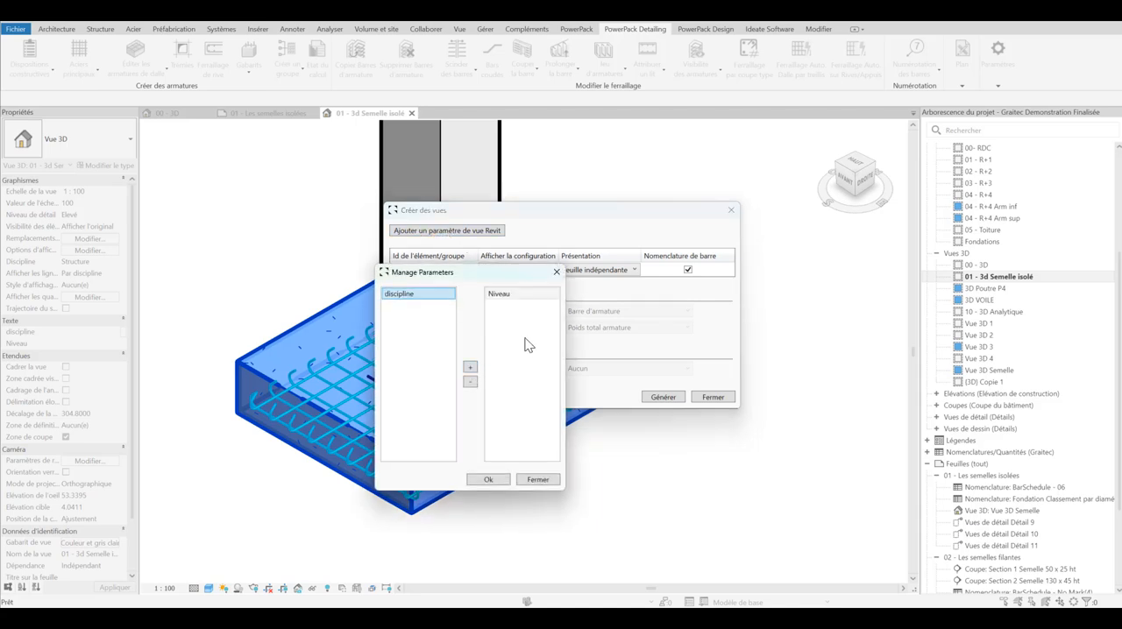
click(496, 479)
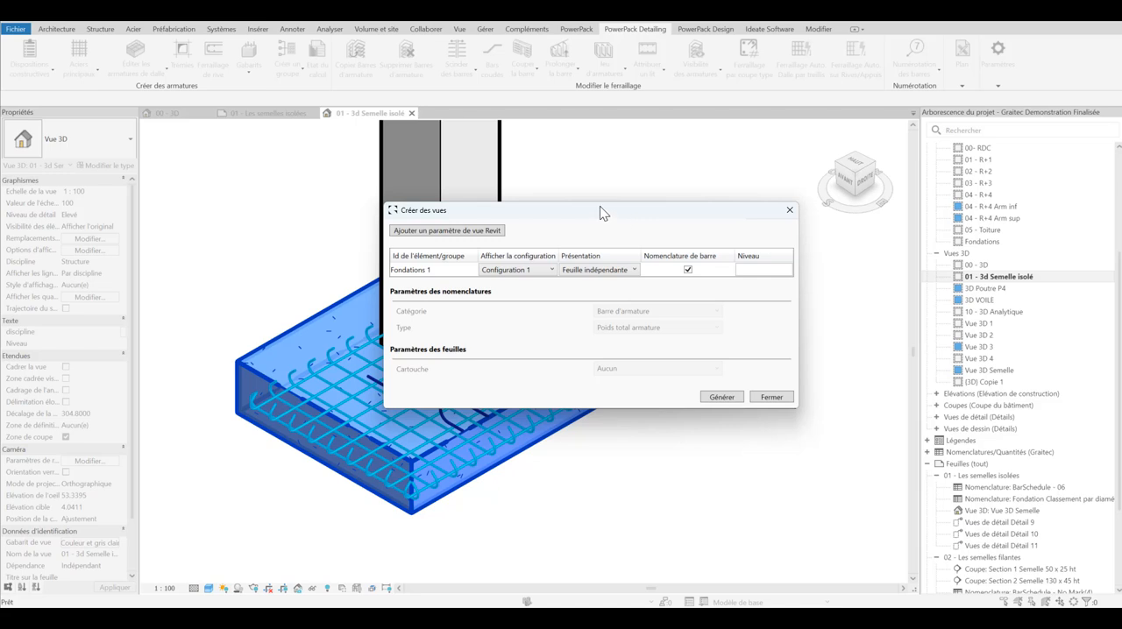
Step: Generate the footing's views with Niveau set to Fondations and open the new sheet 10 - Sans nom
text(Fondations)
click(722, 397)
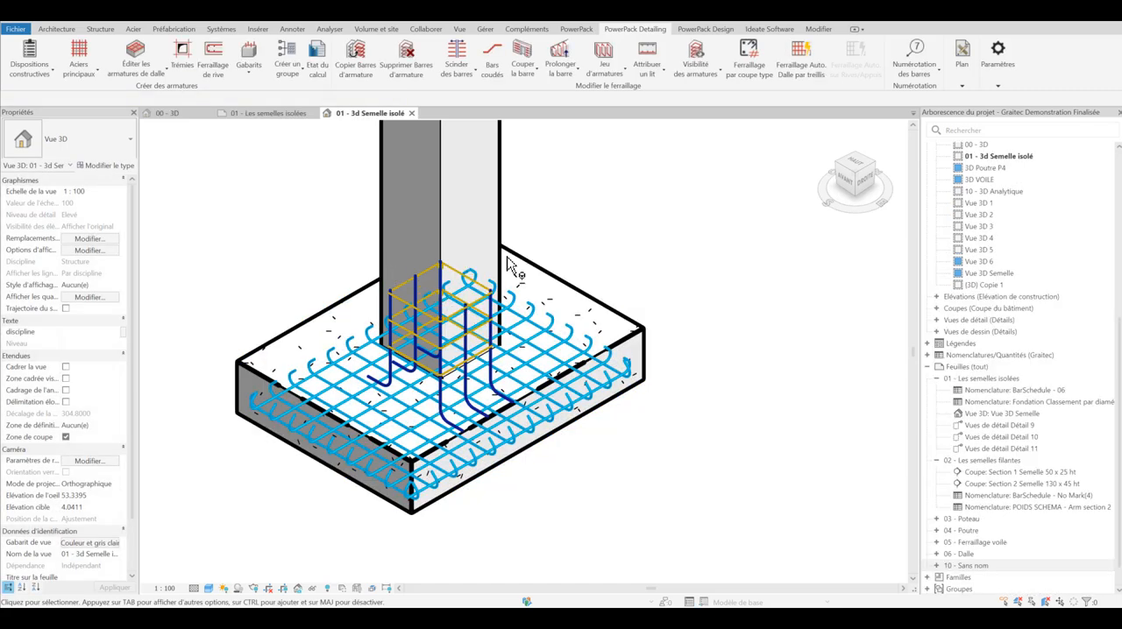
scroll(964, 368, down, 1)
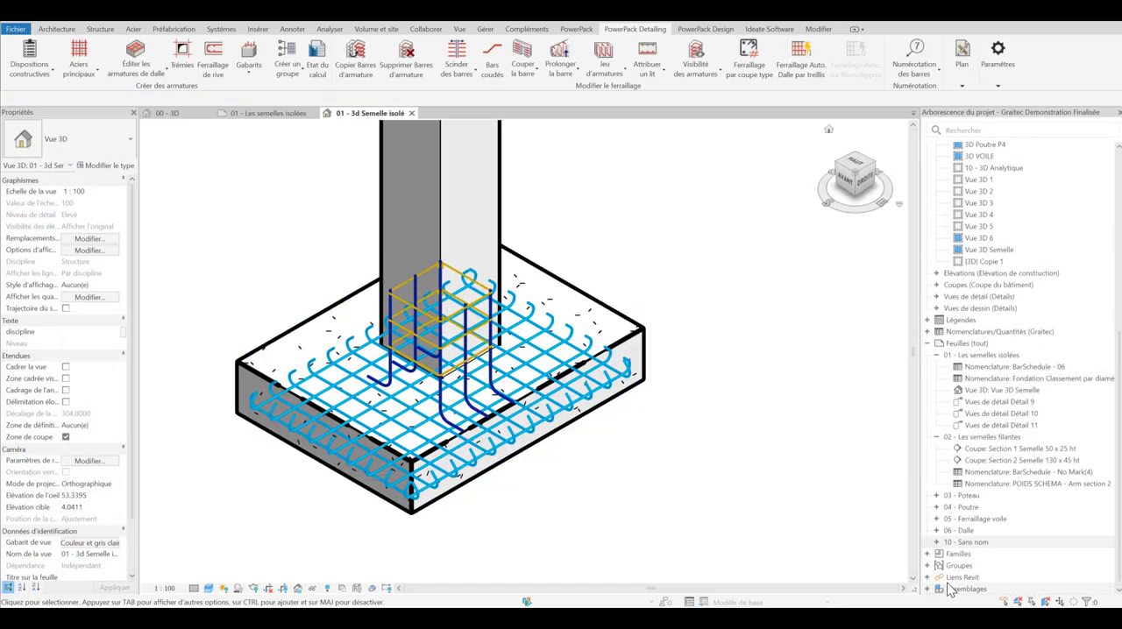
double_click(978, 545)
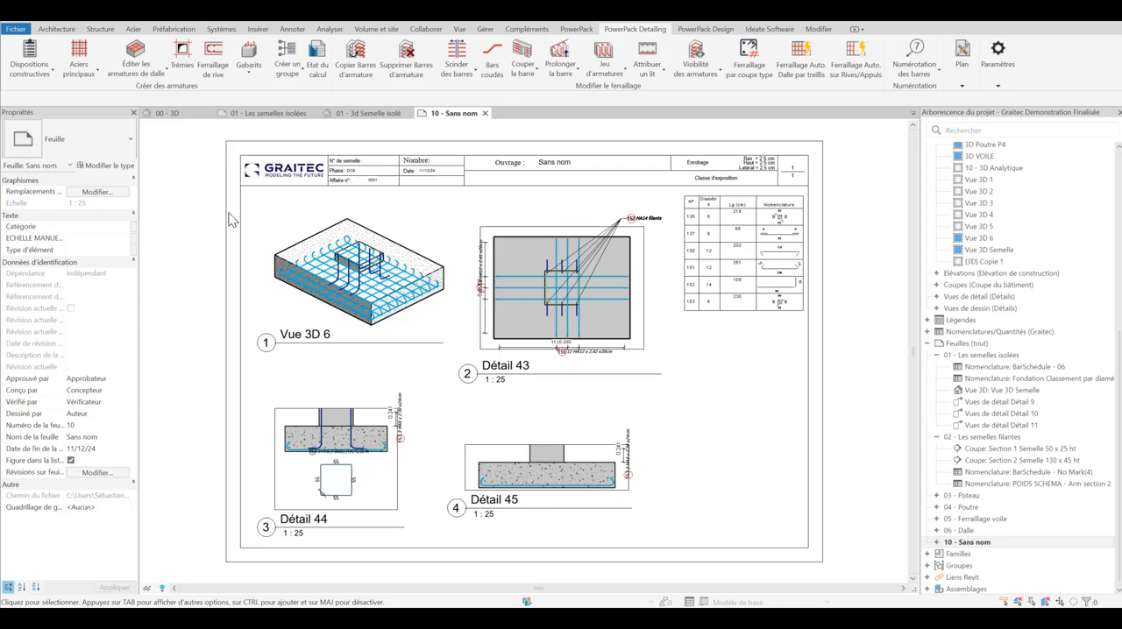
Step: Review the 01 - Les semelles isolées sheet and the section mark across the upper perimeter wall in the -00-Fondations plan
click(267, 114)
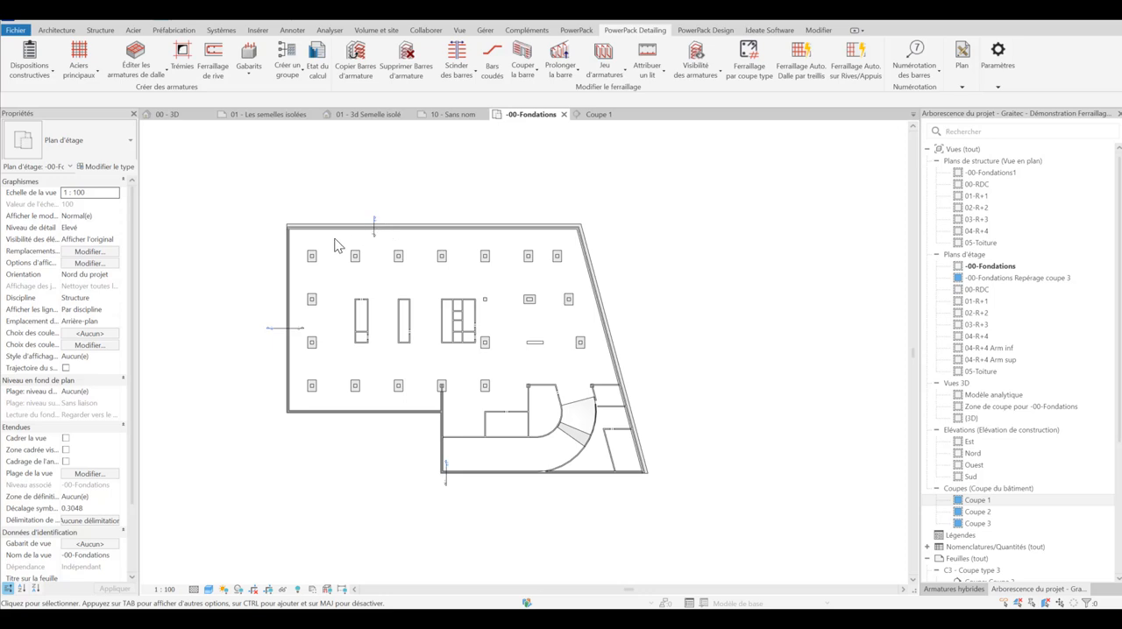
scroll(336, 245, up, 4)
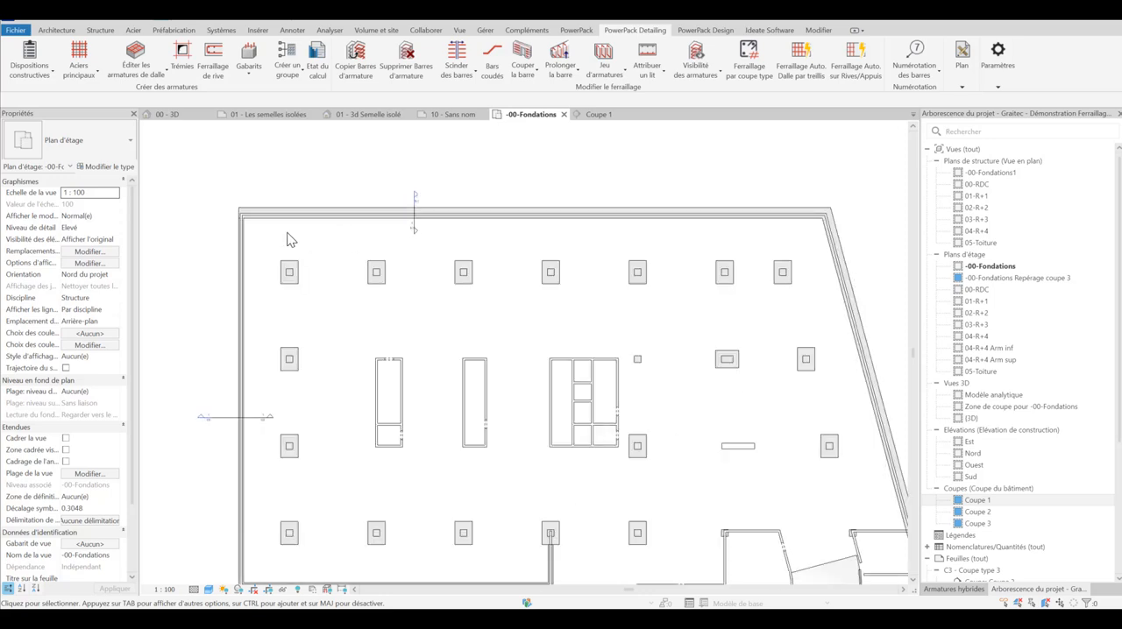
scroll(246, 223, down, 1)
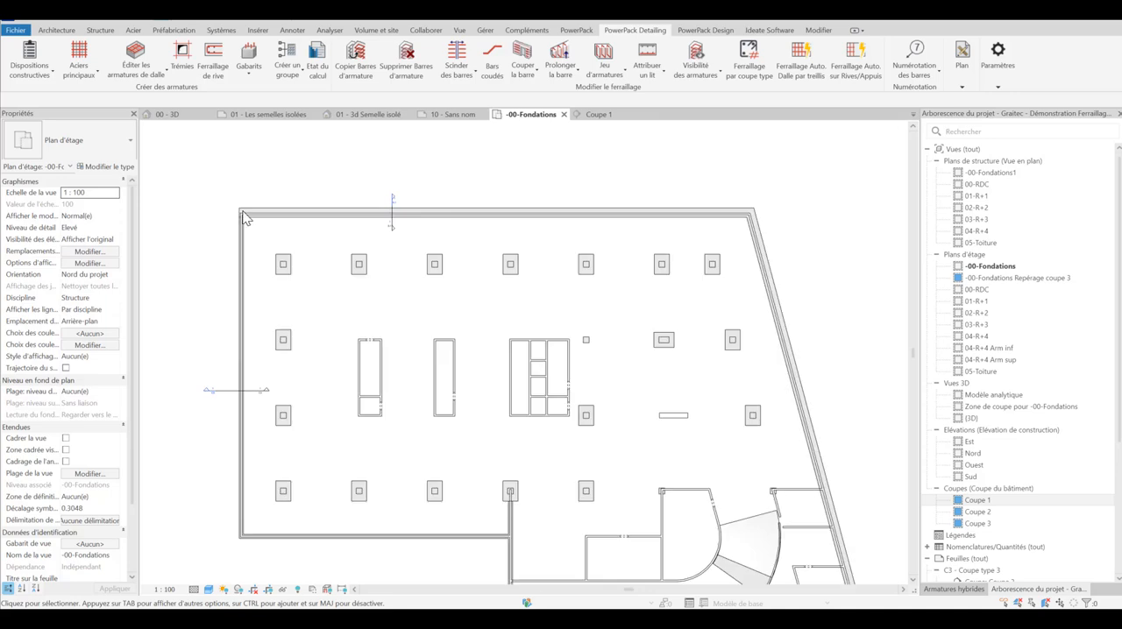
scroll(526, 198, down, 1)
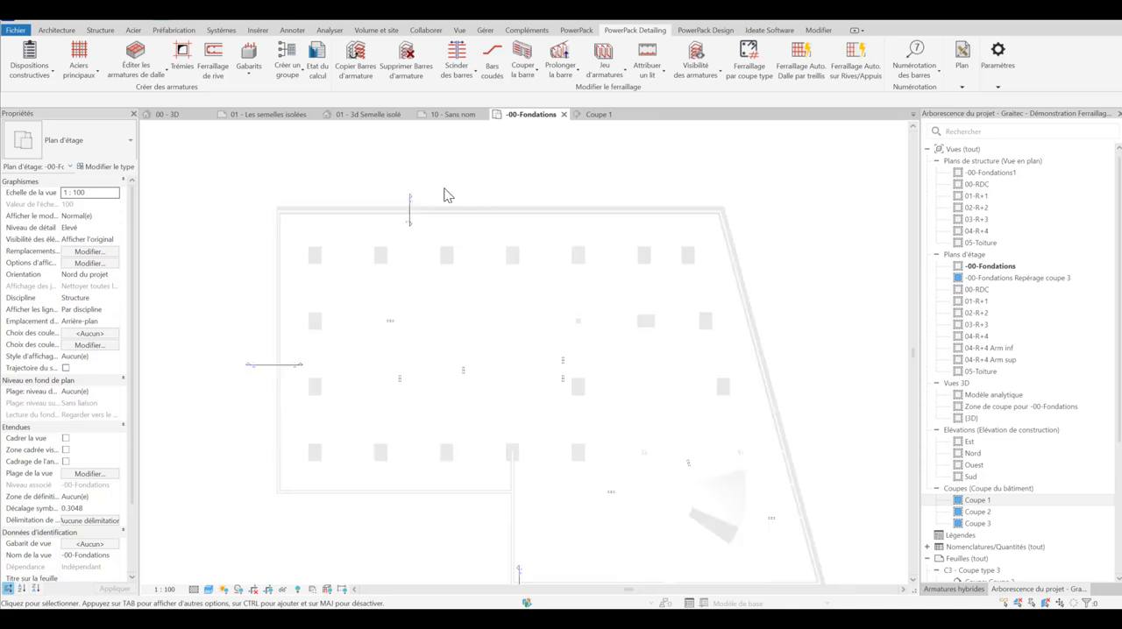
scroll(438, 196, down, 1)
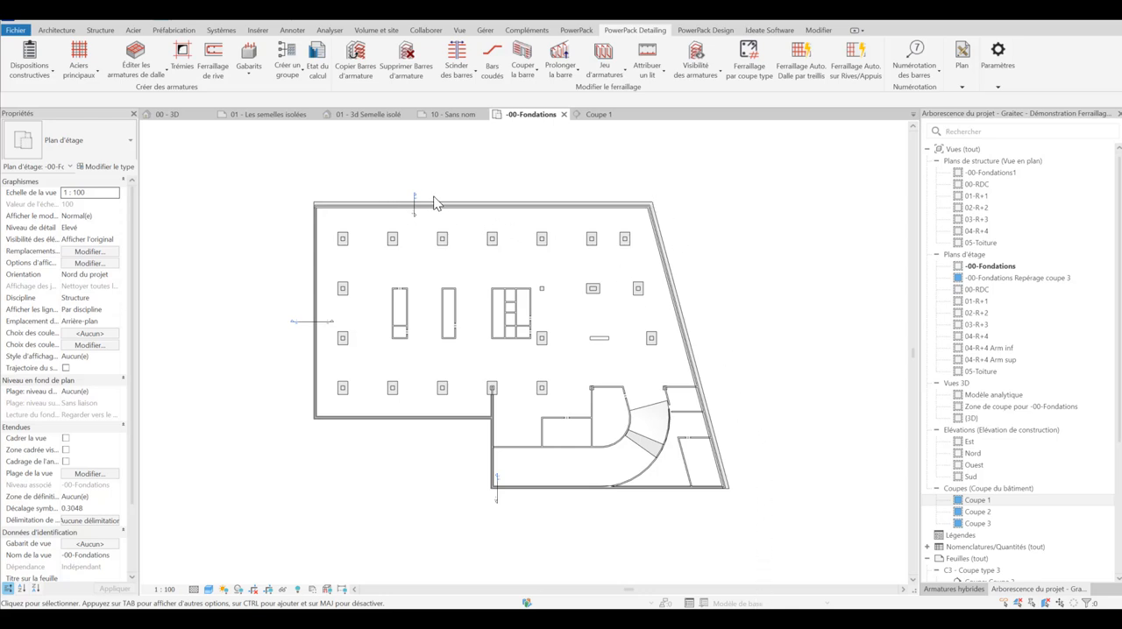
scroll(426, 203, up, 2)
scroll(426, 204, up, 1)
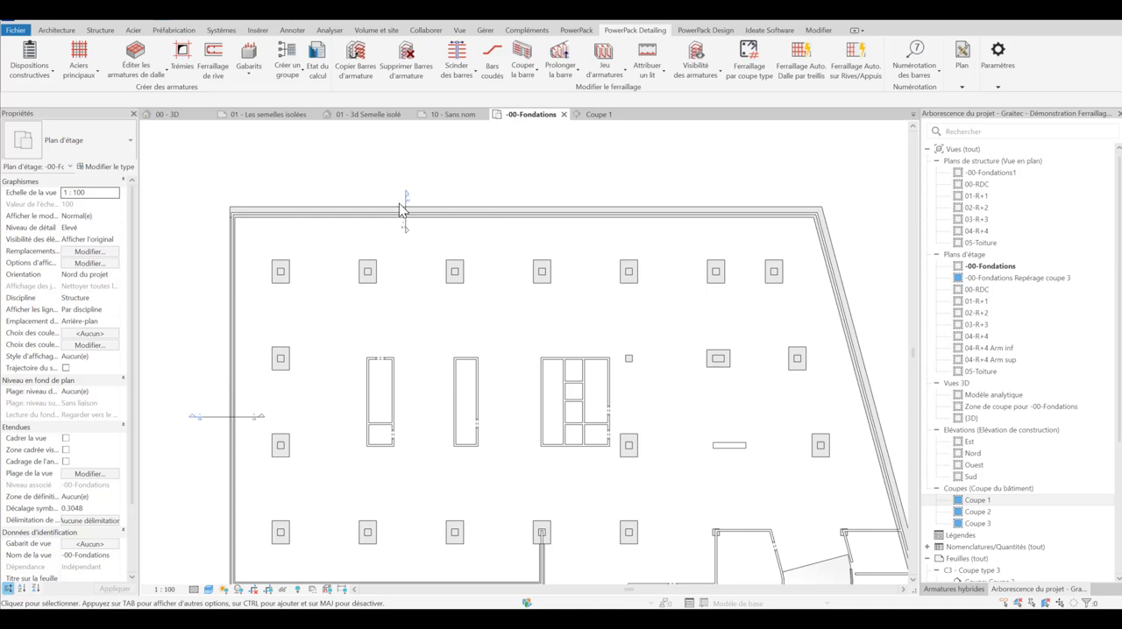
scroll(404, 210, up, 5)
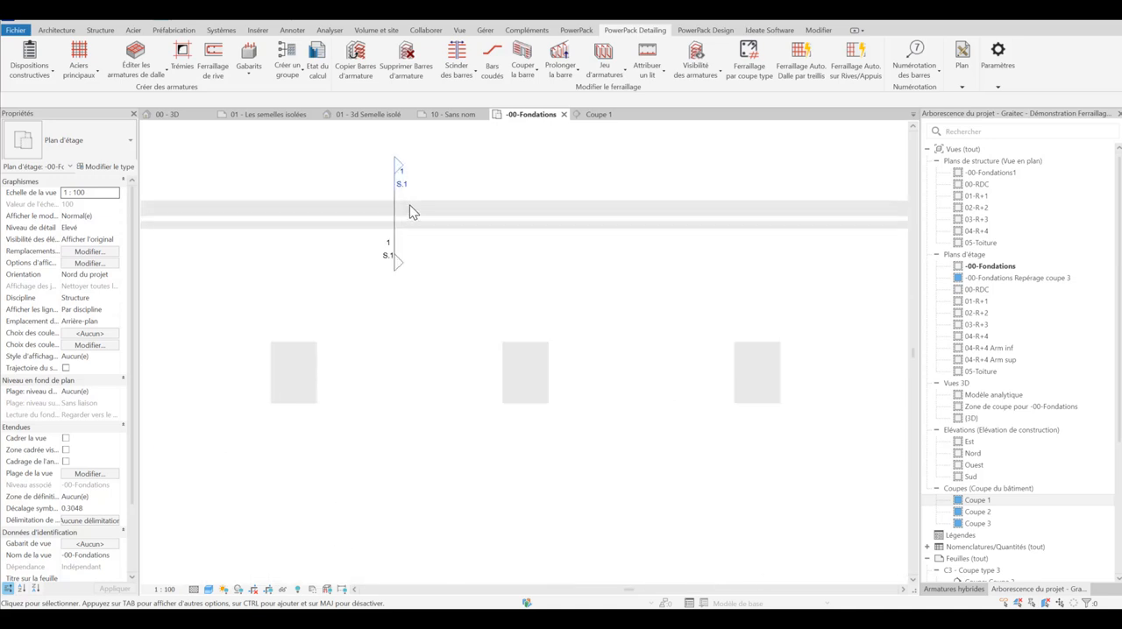
Step: Examine the strip footing's reinforcement and bar tags in the Coupe 1 section
click(602, 116)
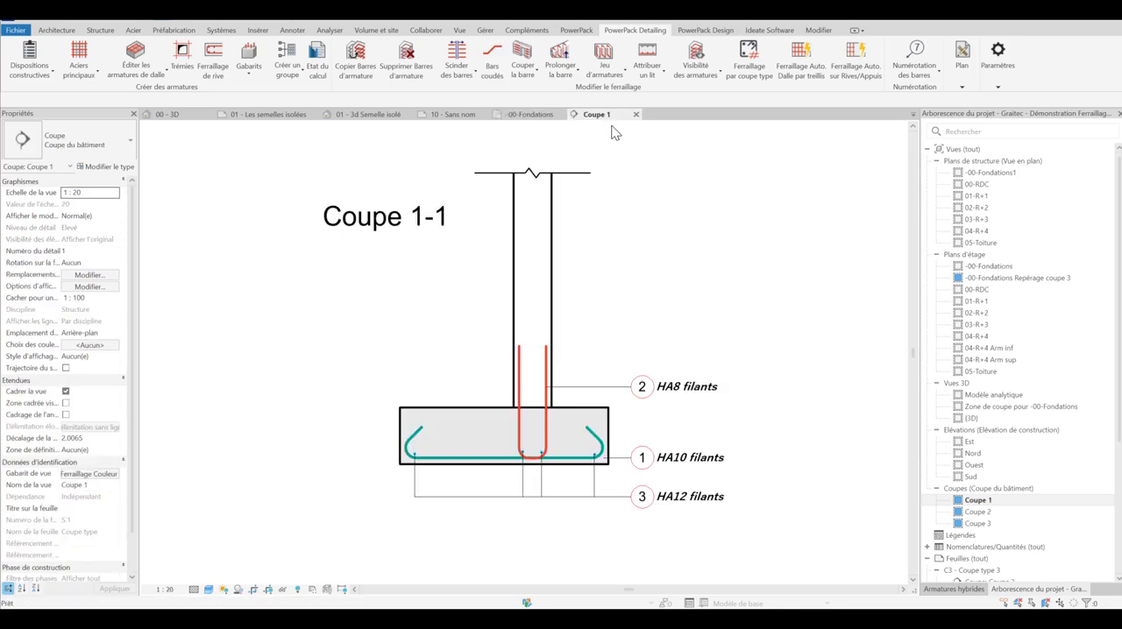
scroll(589, 379, up, 3)
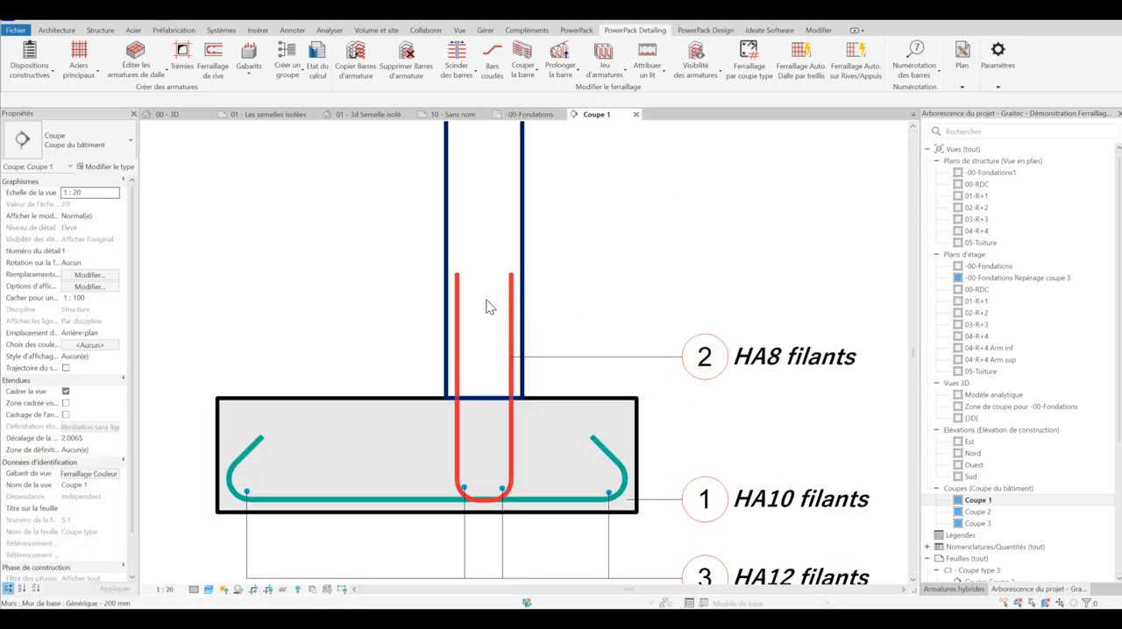
scroll(465, 301, down, 2)
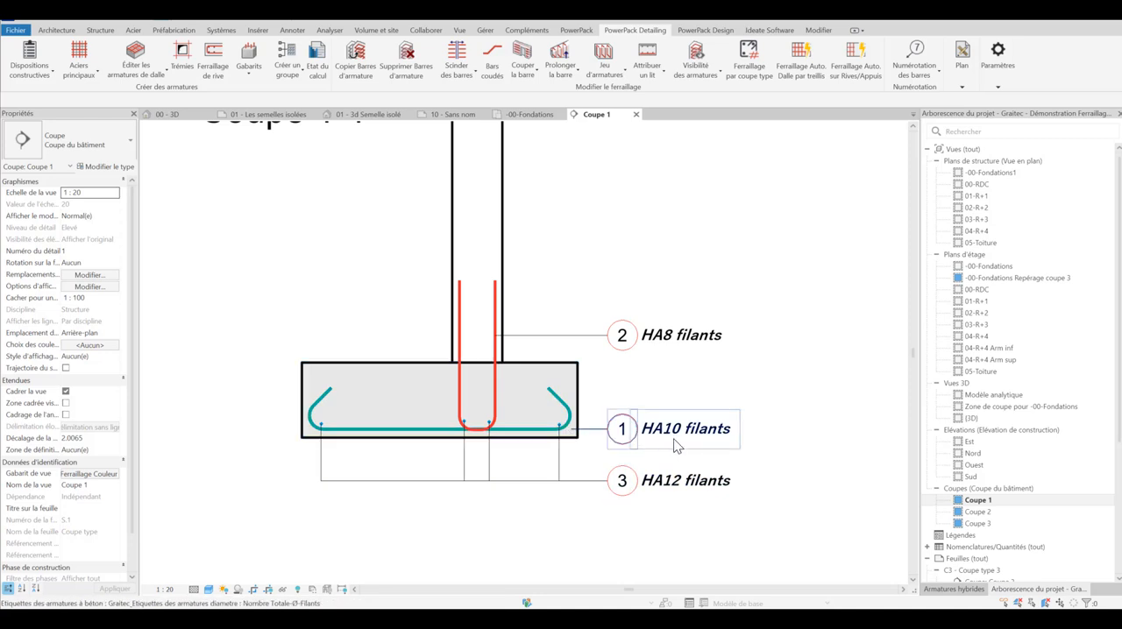
scroll(474, 428, down, 3)
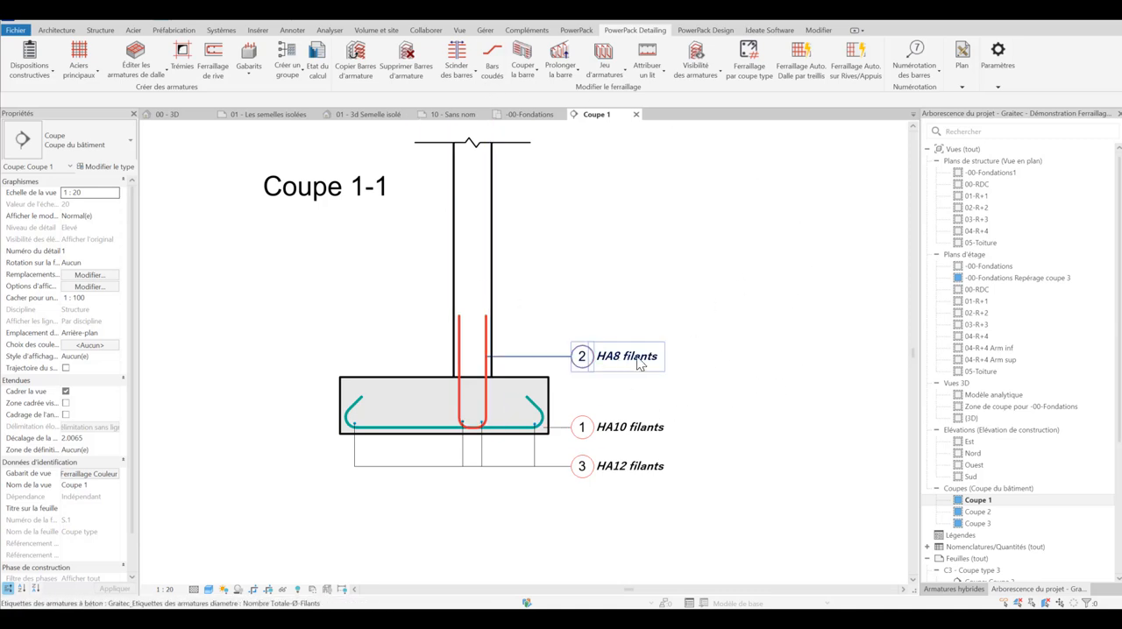
Step: With Ferraillage par coupe type, add all the strip footing bars in Coupe 1 to its Barres d'armature as hybrid reinforcement
click(751, 70)
click(954, 590)
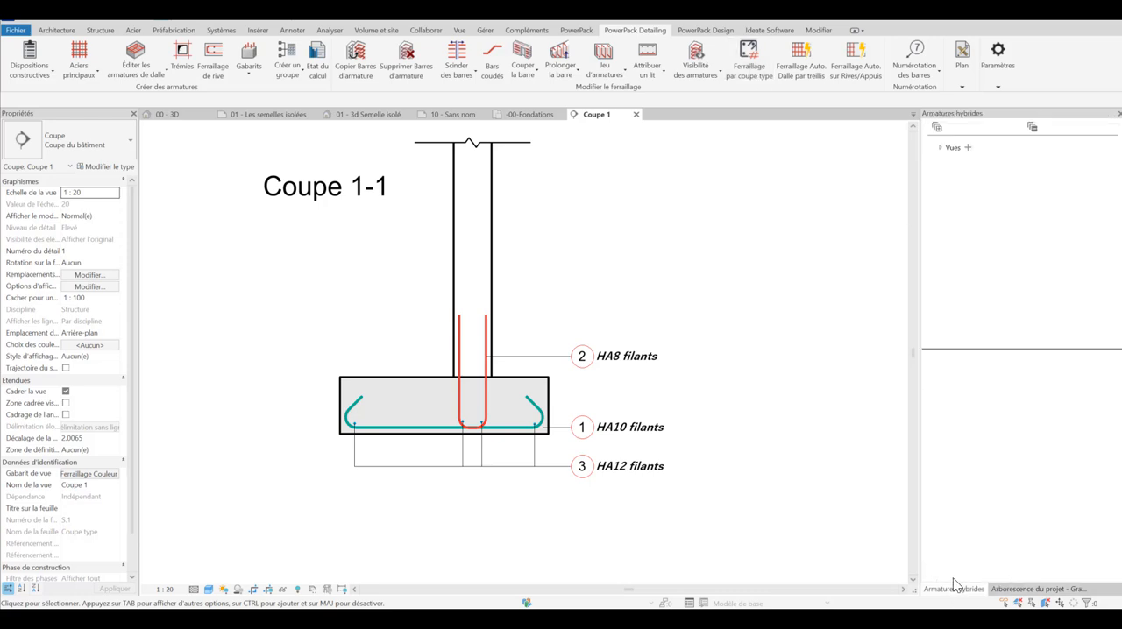
click(939, 147)
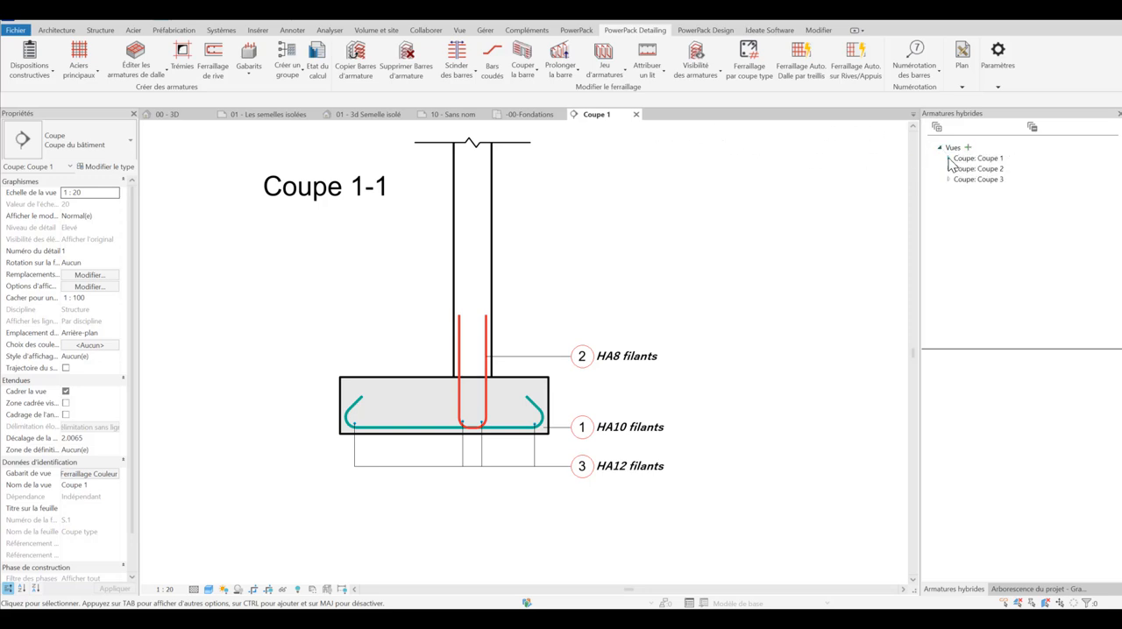
click(948, 159)
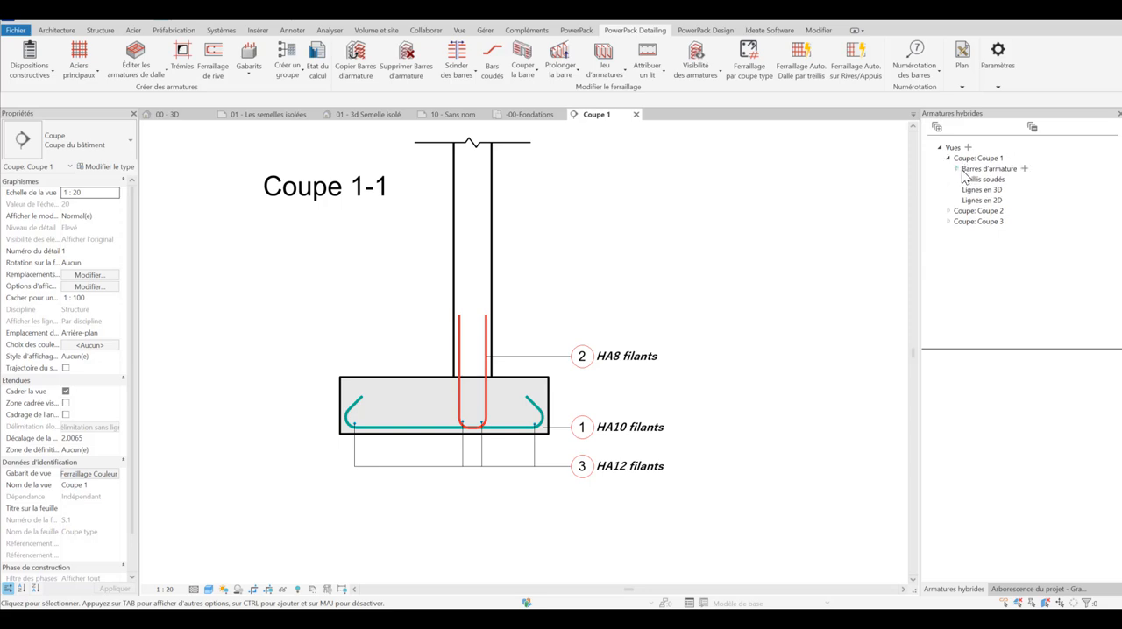
click(957, 169)
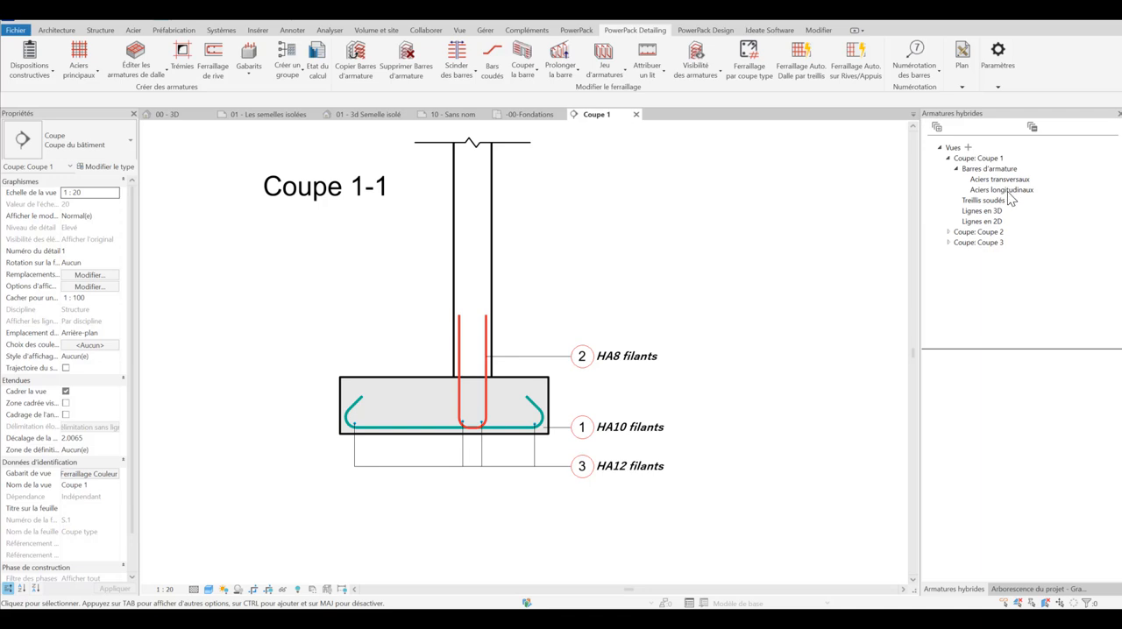
drag(1008, 194, 1026, 174)
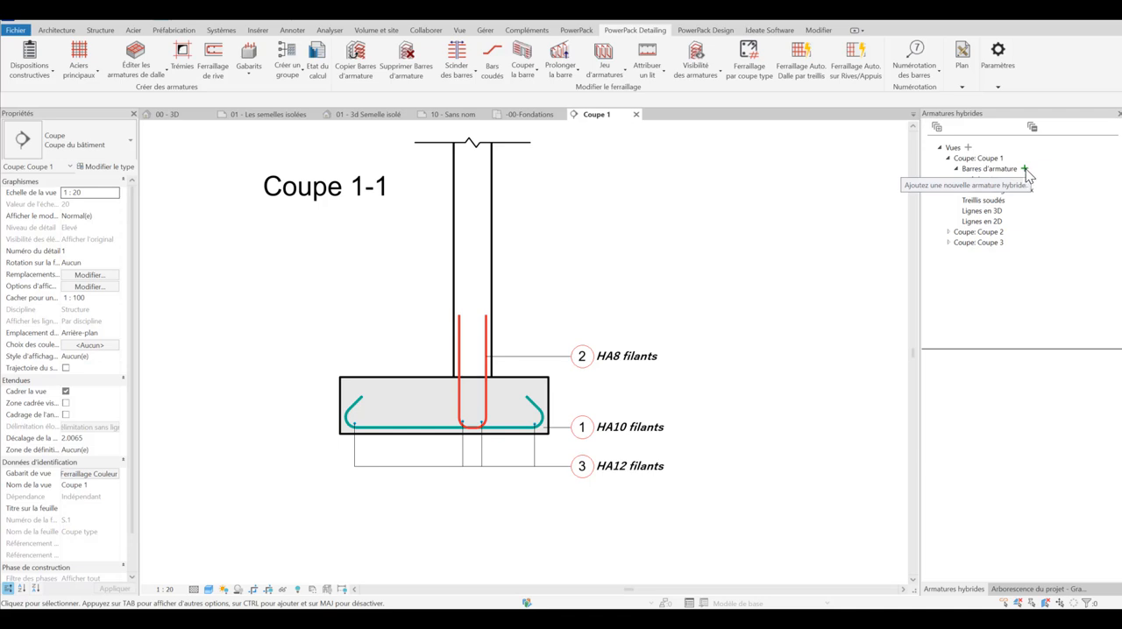
click(1025, 169)
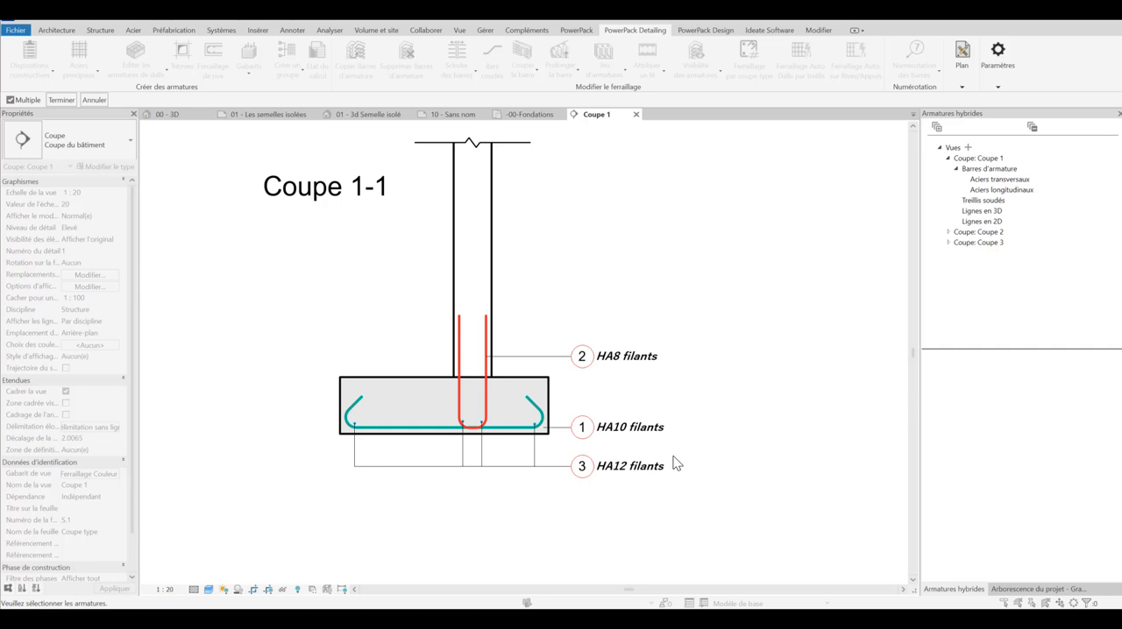
drag(593, 459, 312, 297)
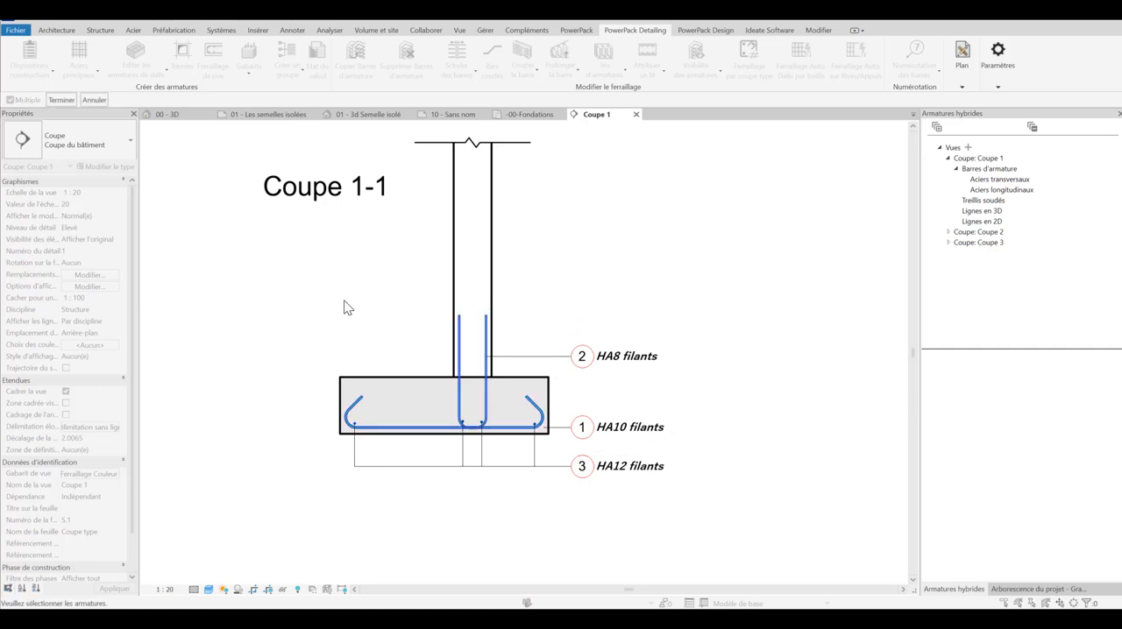
click(61, 101)
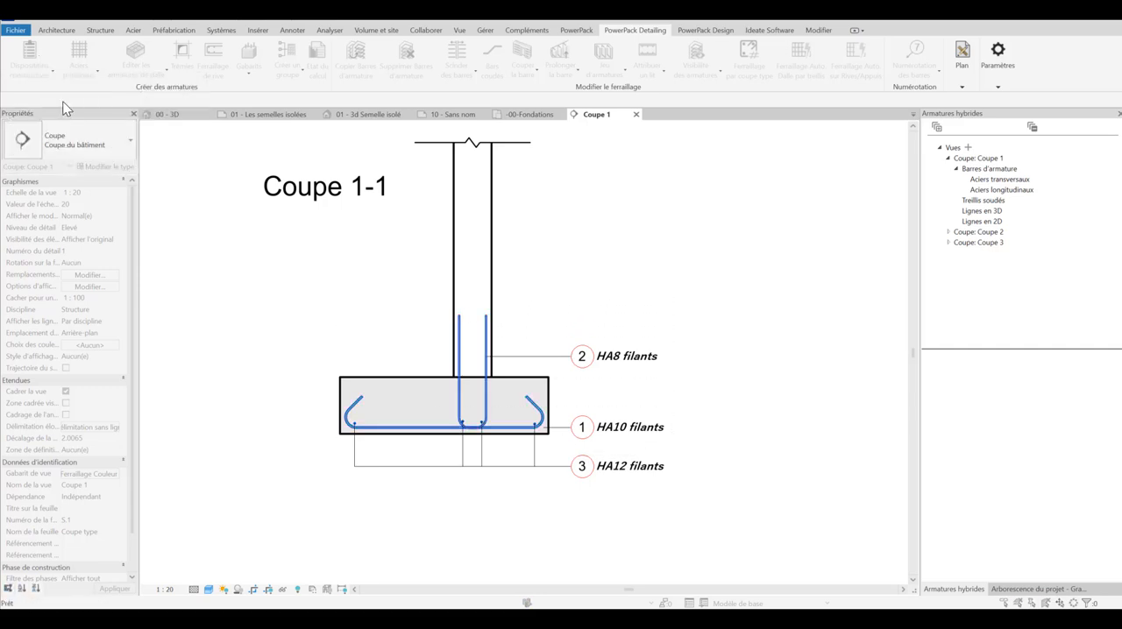
Step: Set the spacing of transverse rebar number 1 HA10 in Coupe 1 to 150 mm
click(965, 179)
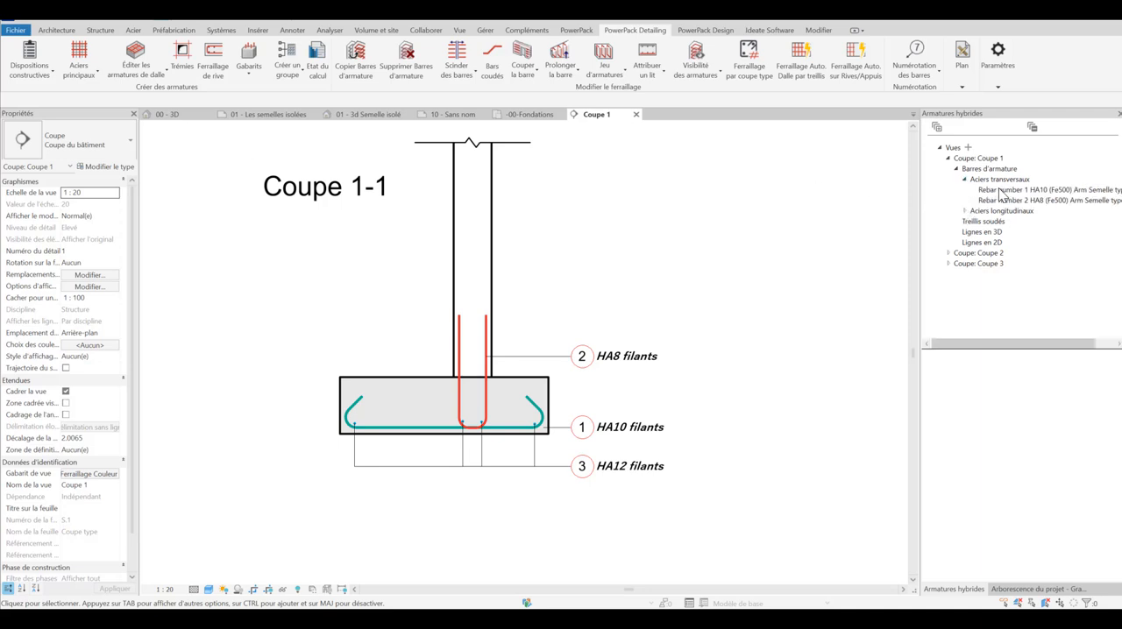
click(1004, 190)
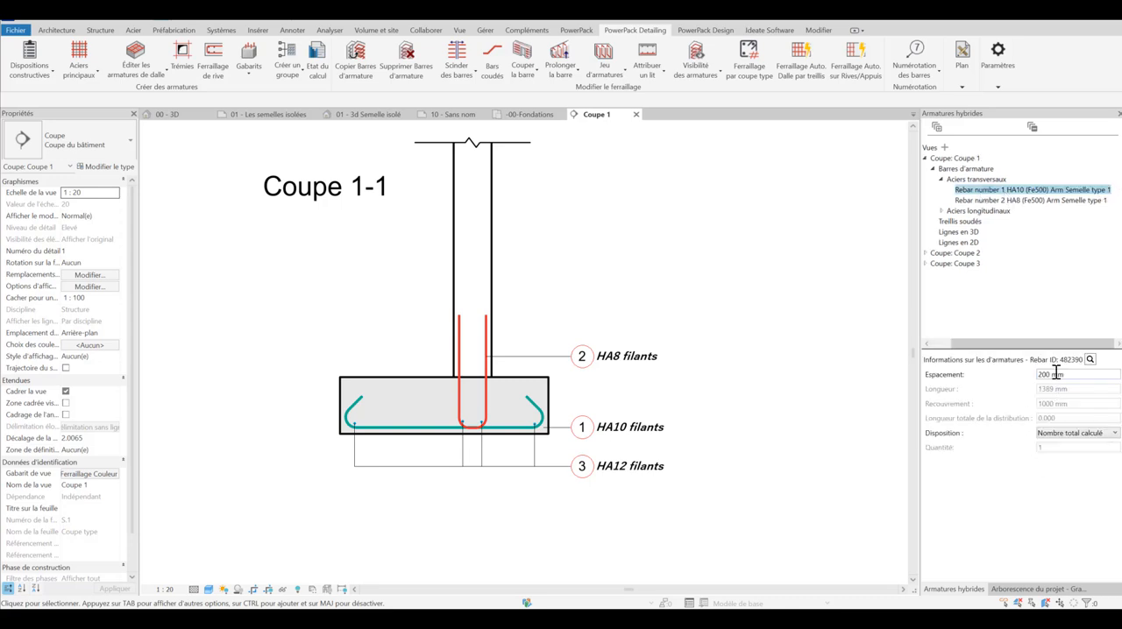
drag(1051, 374, 1022, 377)
text(150)
Step: Try the Nombre total fixe distribution on transverse rebar number 1 and restore Nombre total calculé
click(1116, 434)
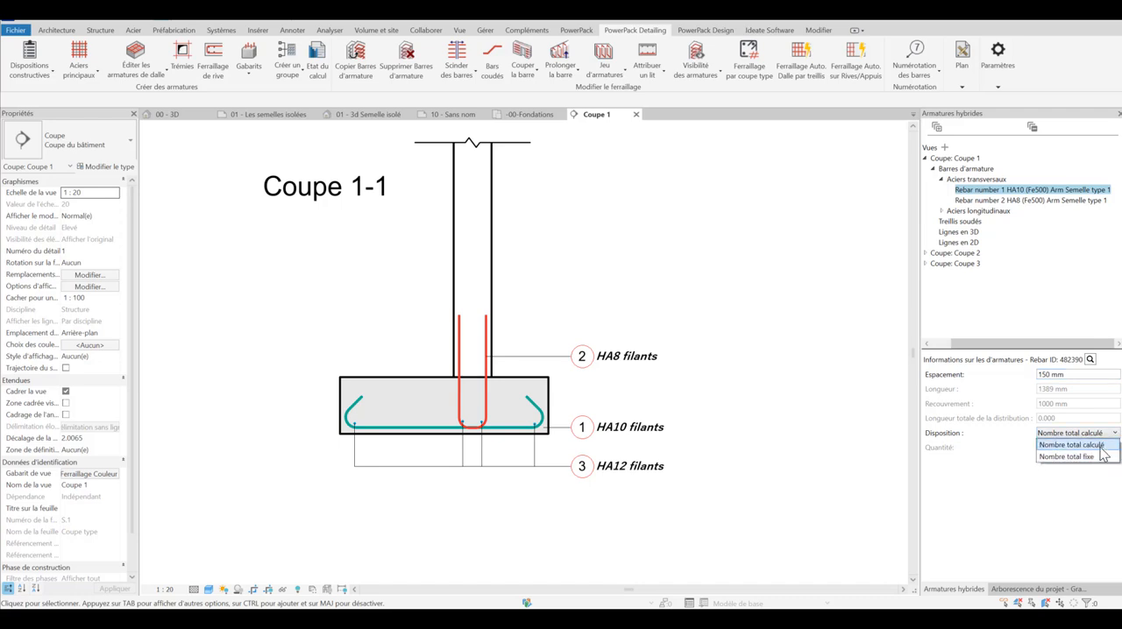
click(1091, 457)
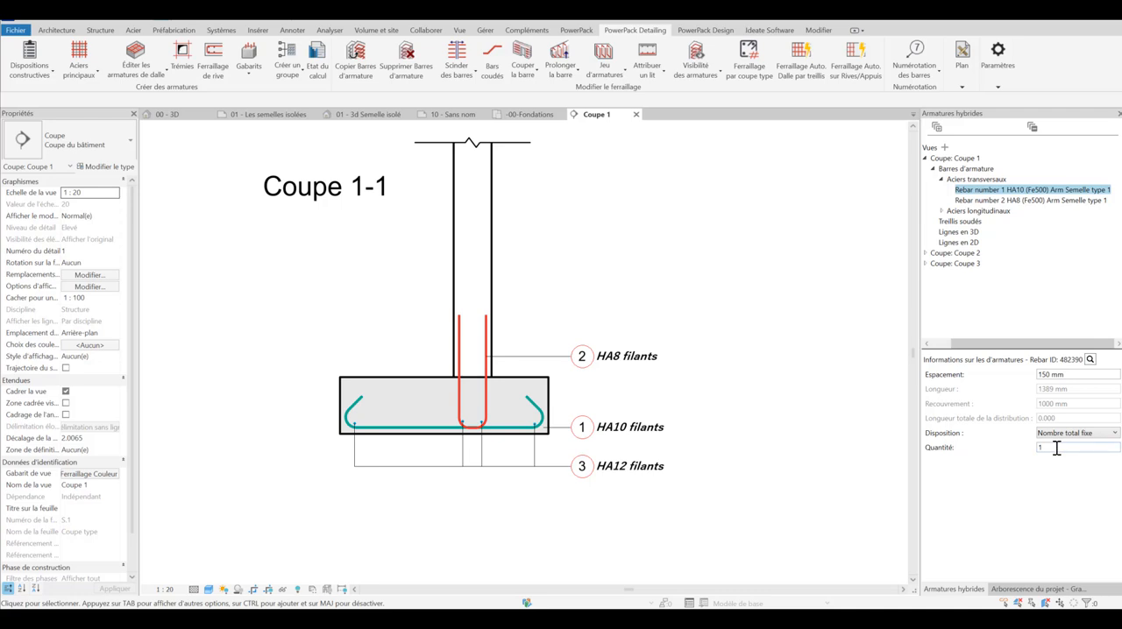
drag(1057, 448, 990, 442)
click(1116, 435)
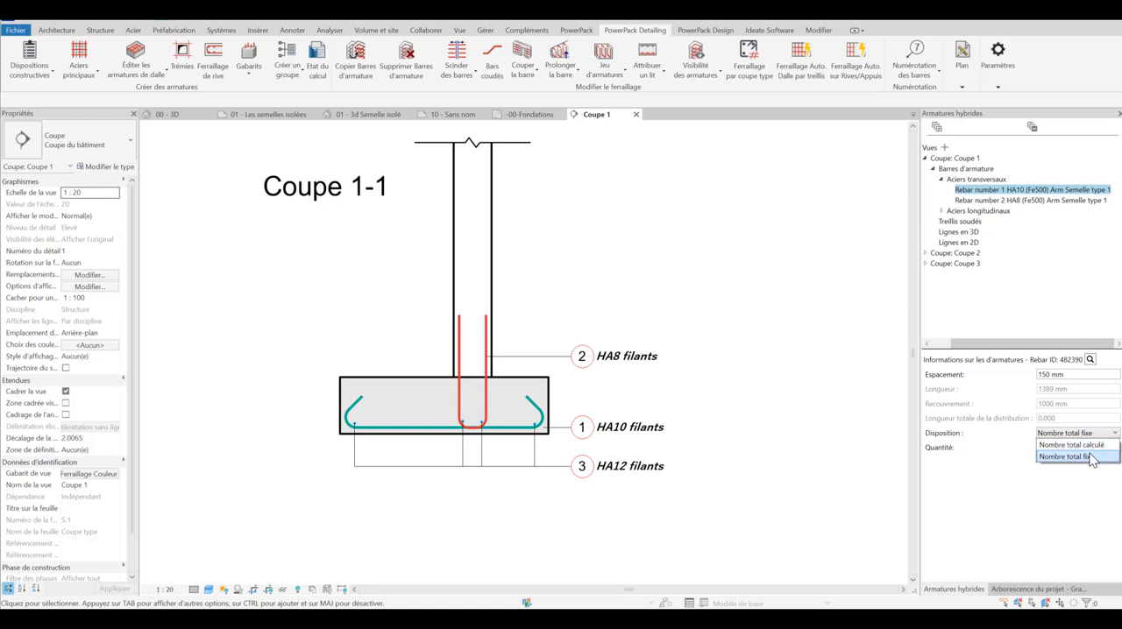
click(1100, 447)
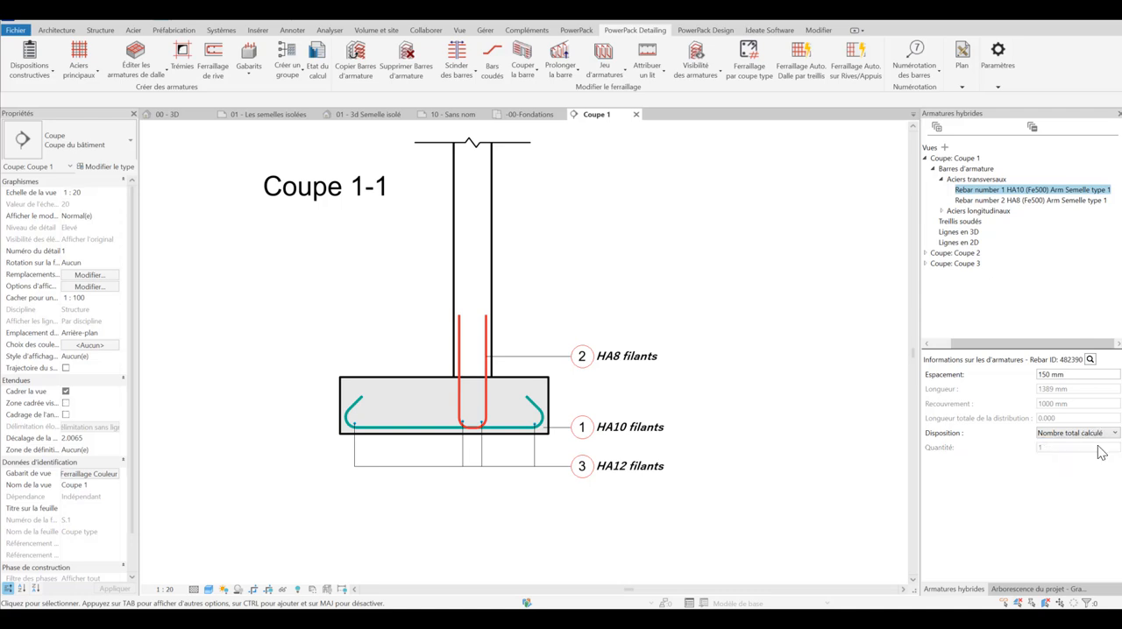
Step: Set the spacing of transverse rebar number 2 HA8 in Coupe 1 to 150 mm
click(1005, 200)
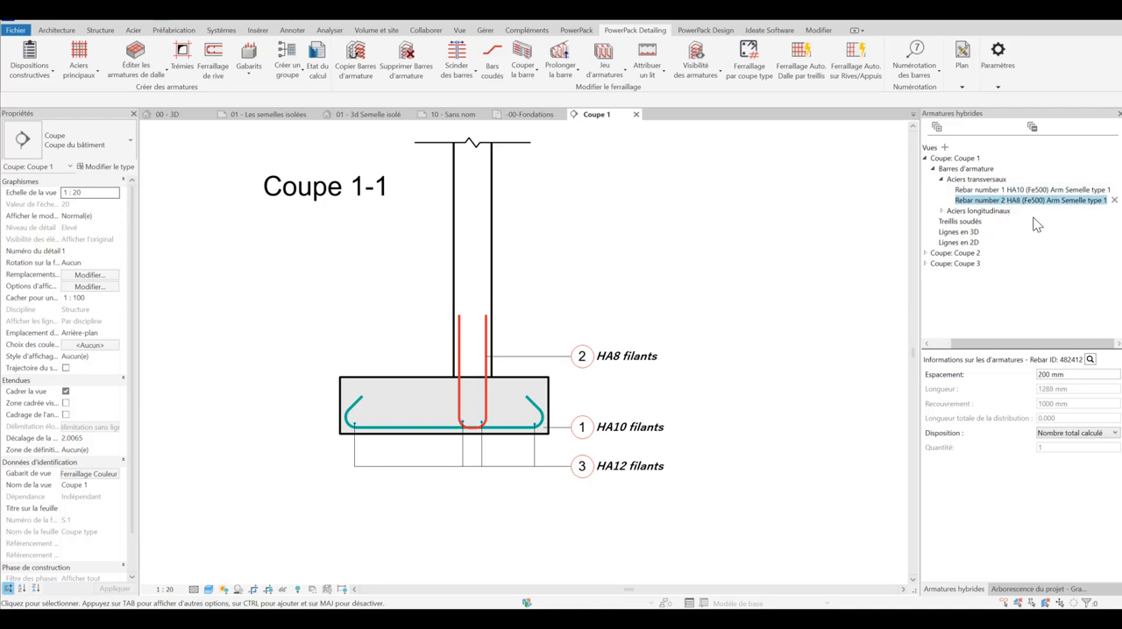
drag(1053, 374, 1029, 373)
Step: Check the hybrid data of longitudinal rebar number 3 HA12 and set dimension a of those bars in the Coupe 1 footing to 7000 mm
click(941, 211)
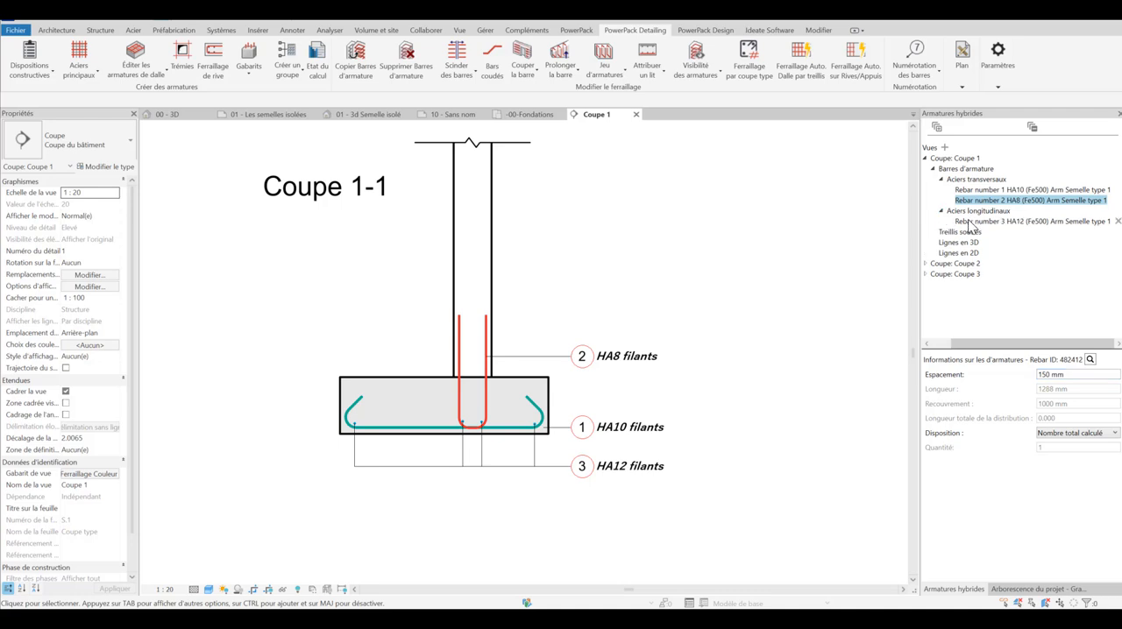
click(973, 222)
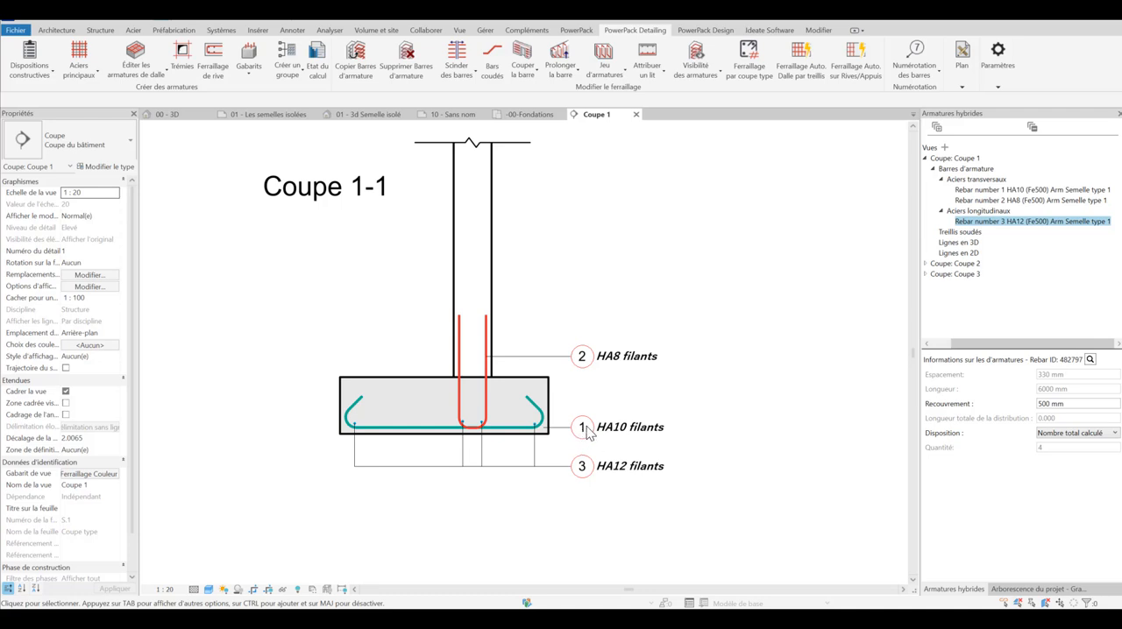
scroll(438, 429, up, 5)
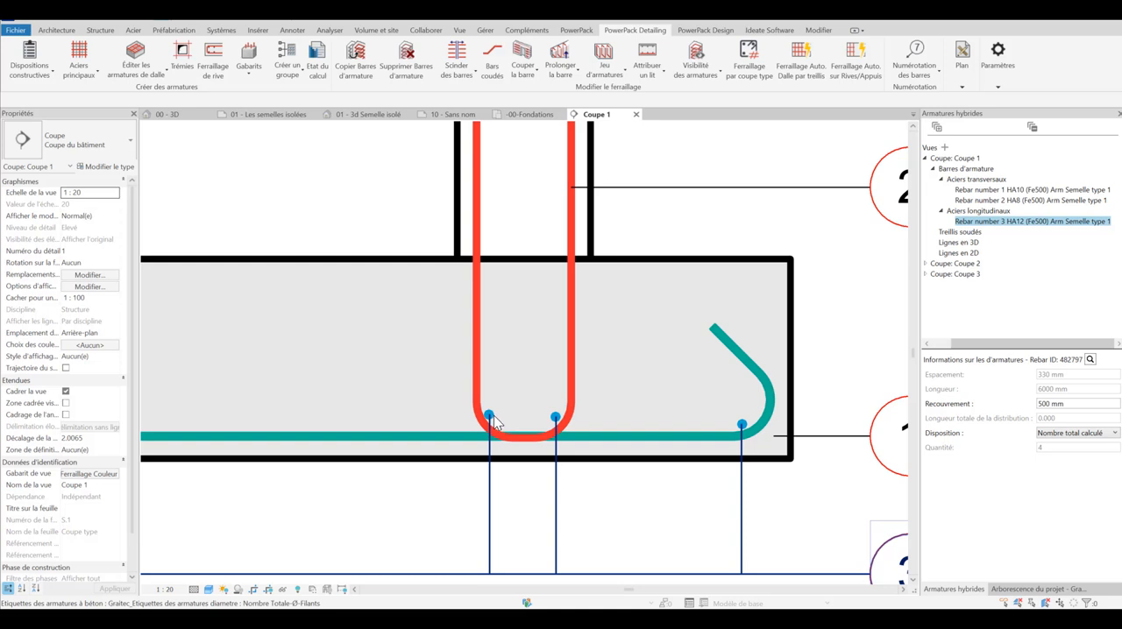
scroll(493, 415, down, 5)
scroll(504, 413, up, 5)
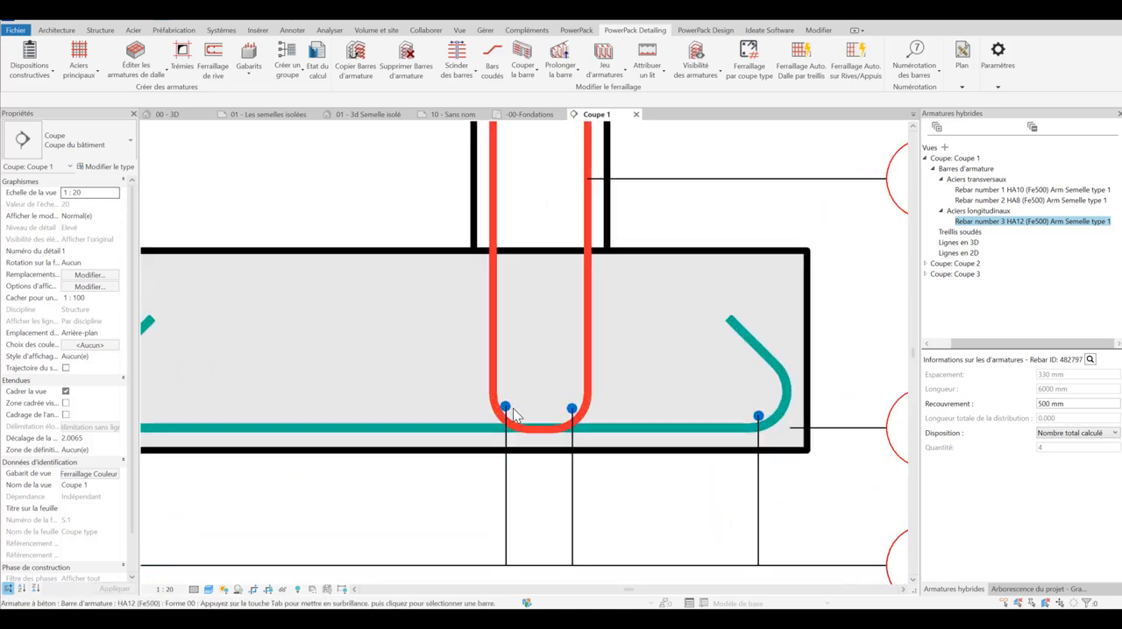
click(575, 405)
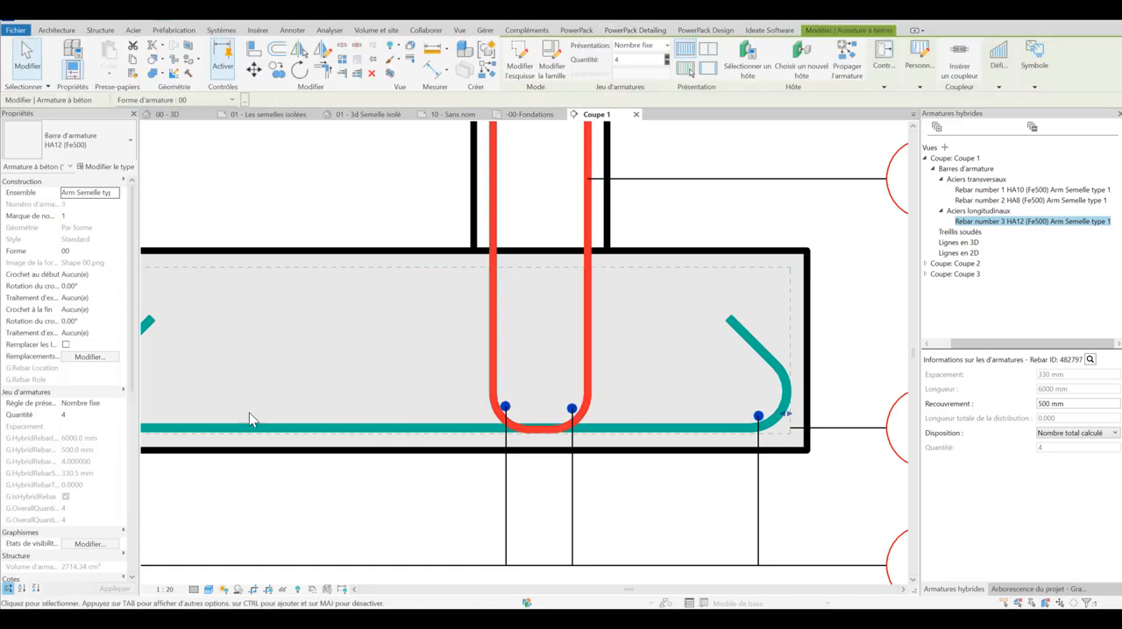
scroll(121, 429, down, 3)
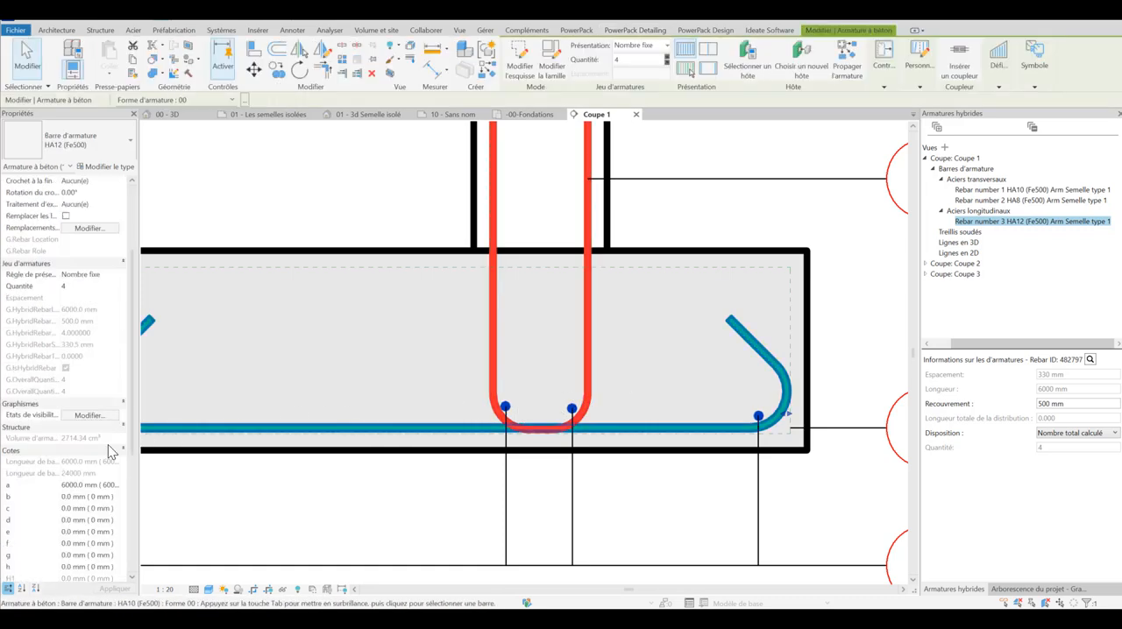
click(66, 485)
key(BackSpace)
click(395, 507)
scroll(412, 509, down, 5)
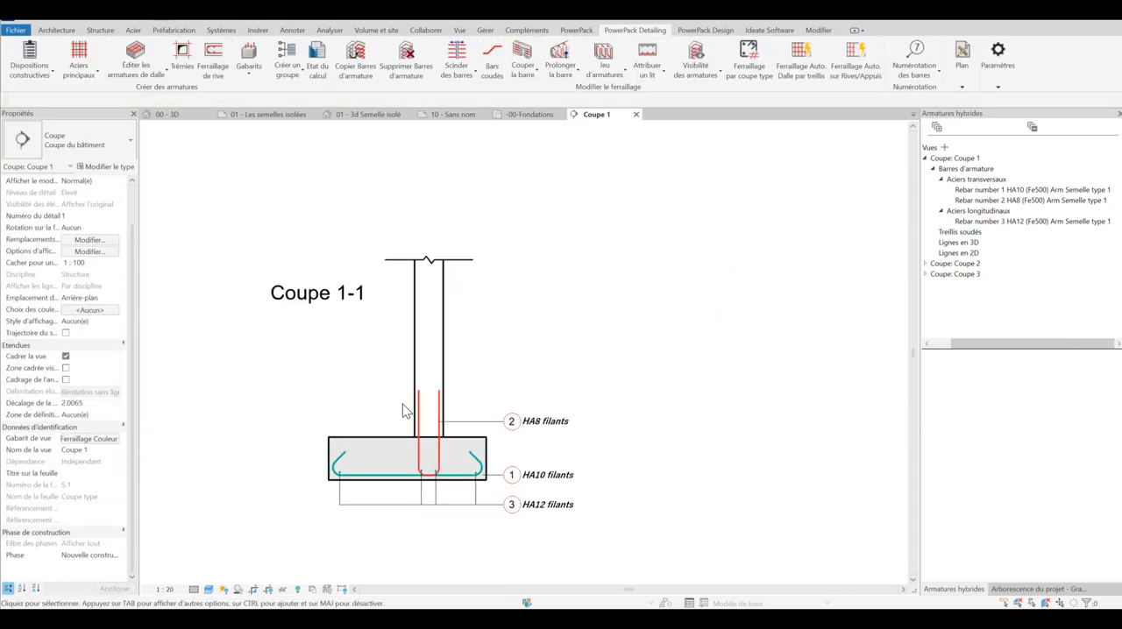
scroll(404, 412, down, 1)
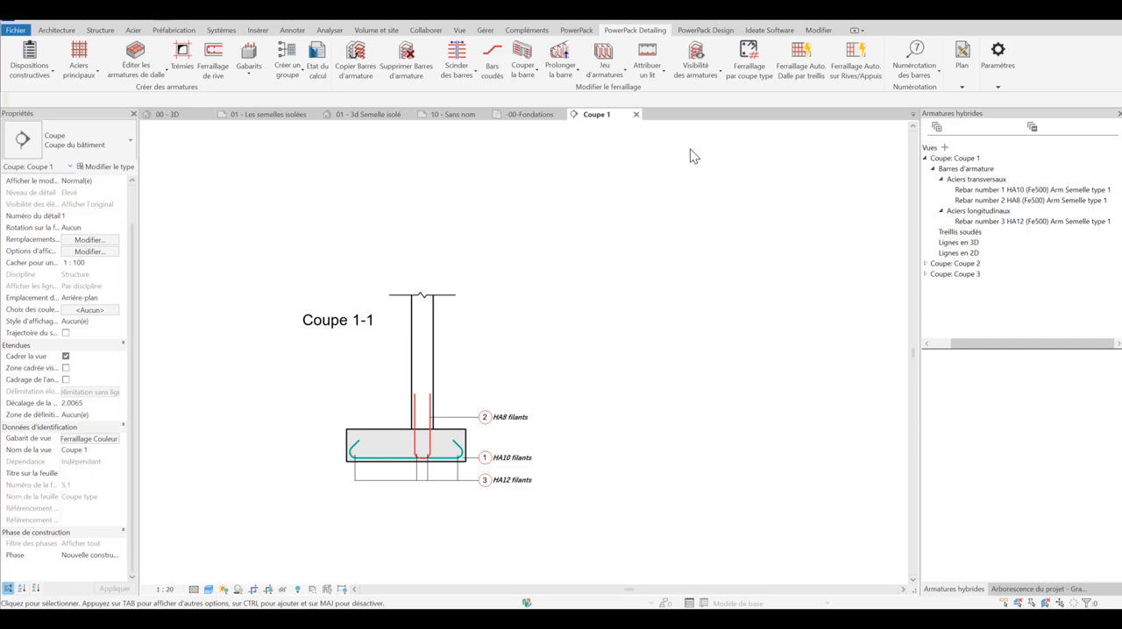
Step: In the -00-Fondations plan, add a 2D distribution line for Coupe 1 along the centreline of the upper perimeter wall, from corner to corner
click(537, 115)
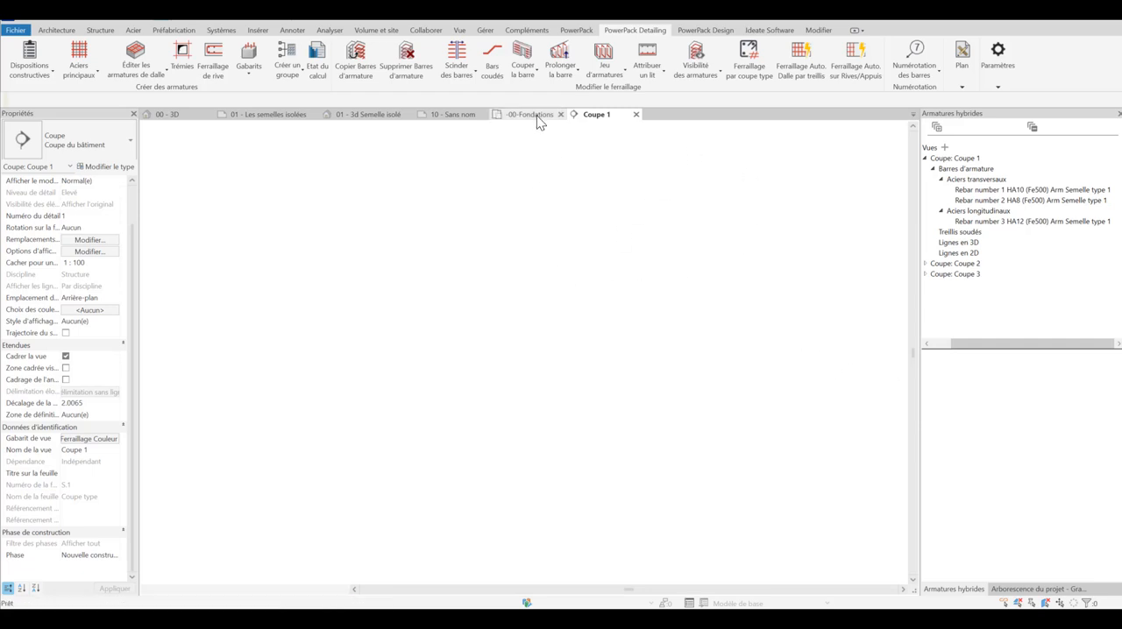
scroll(596, 263, down, 4)
scroll(441, 257, down, 1)
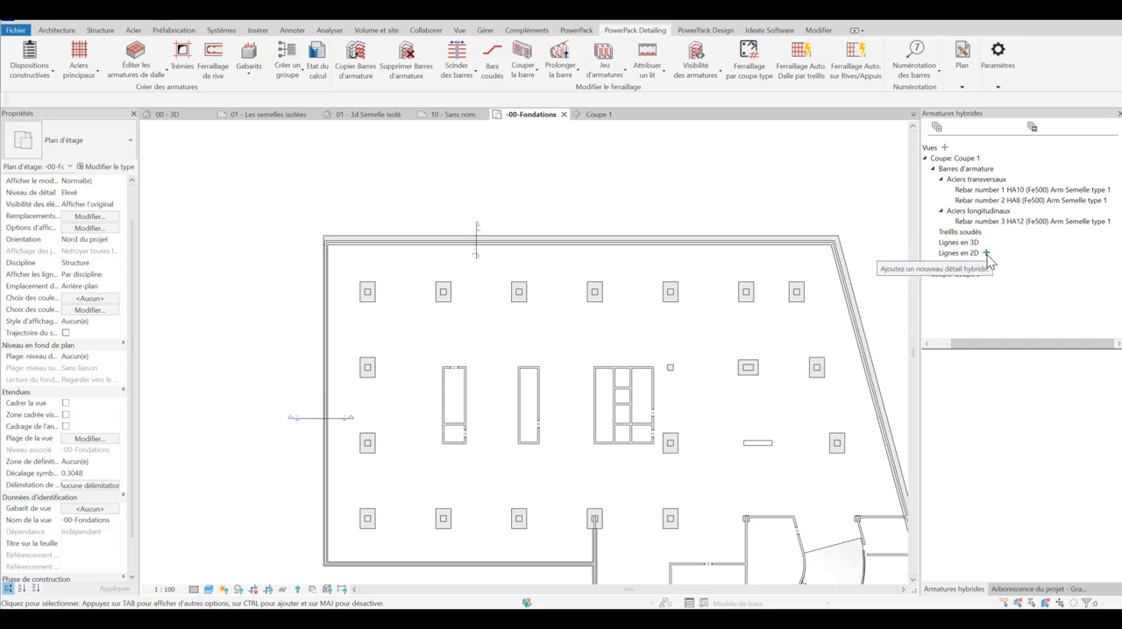
click(986, 253)
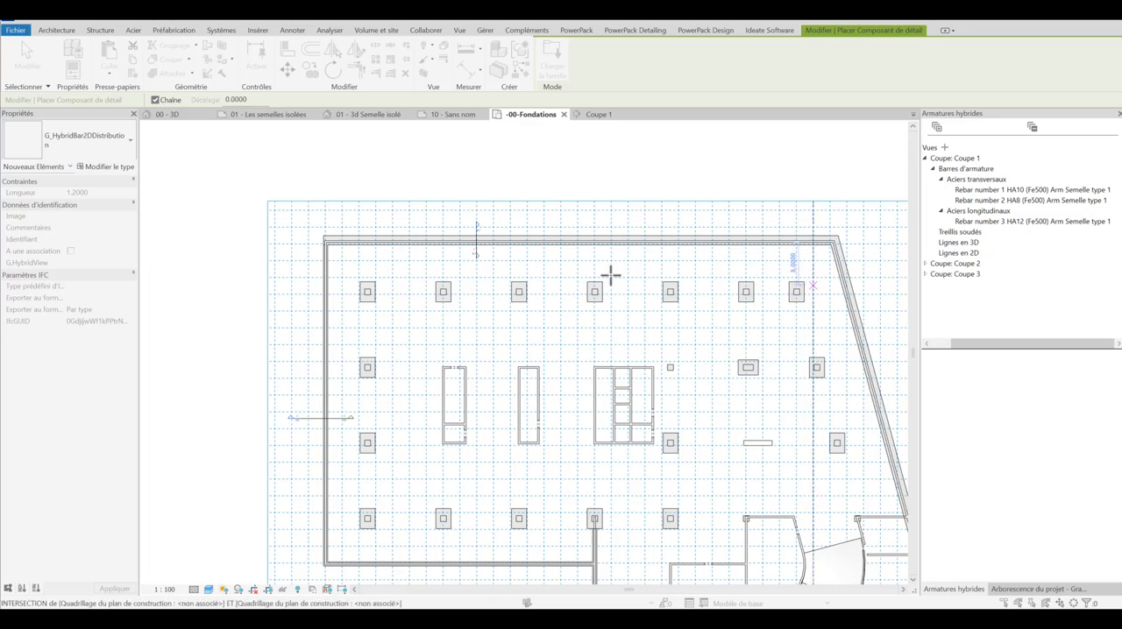
scroll(342, 241, up, 5)
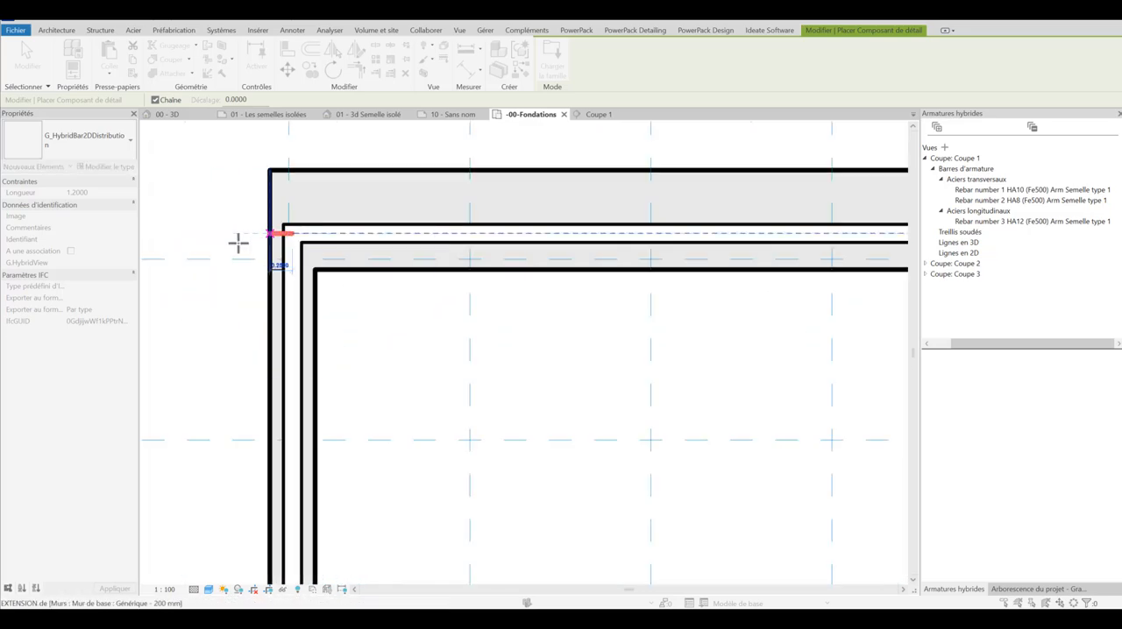
scroll(237, 243, down, 5)
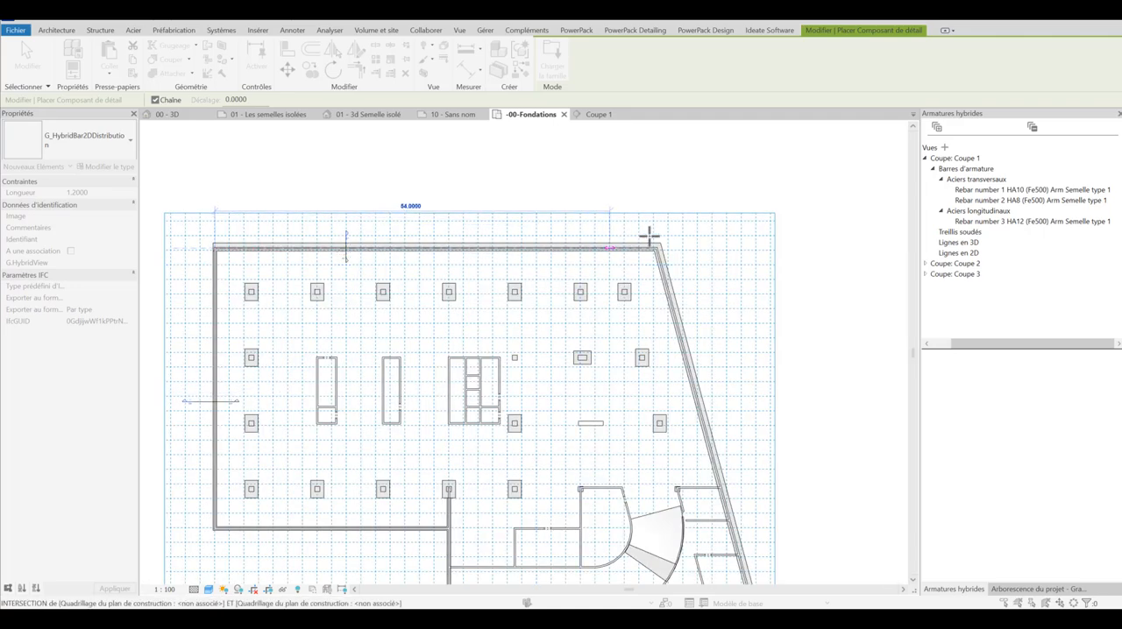
scroll(666, 254, up, 5)
scroll(684, 265, up, 2)
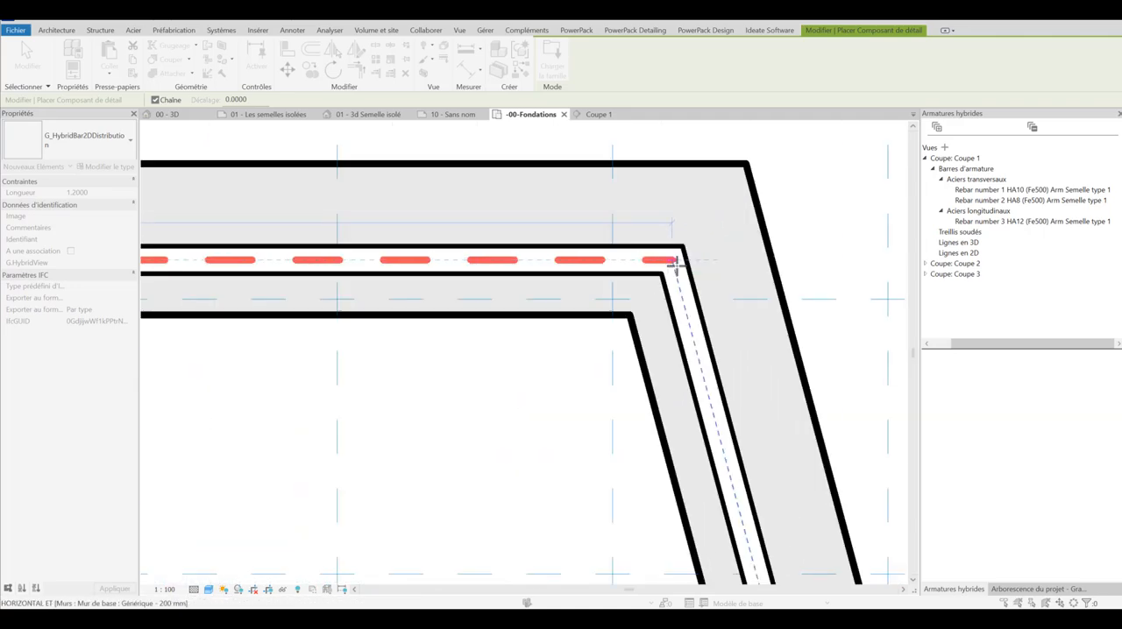
click(670, 261)
Step: Continue the Coupe 1 2D distribution line along the slanted perimeter wall's centreline down to its lower corner and finish it
scroll(611, 171, down, 6)
scroll(622, 175, down, 5)
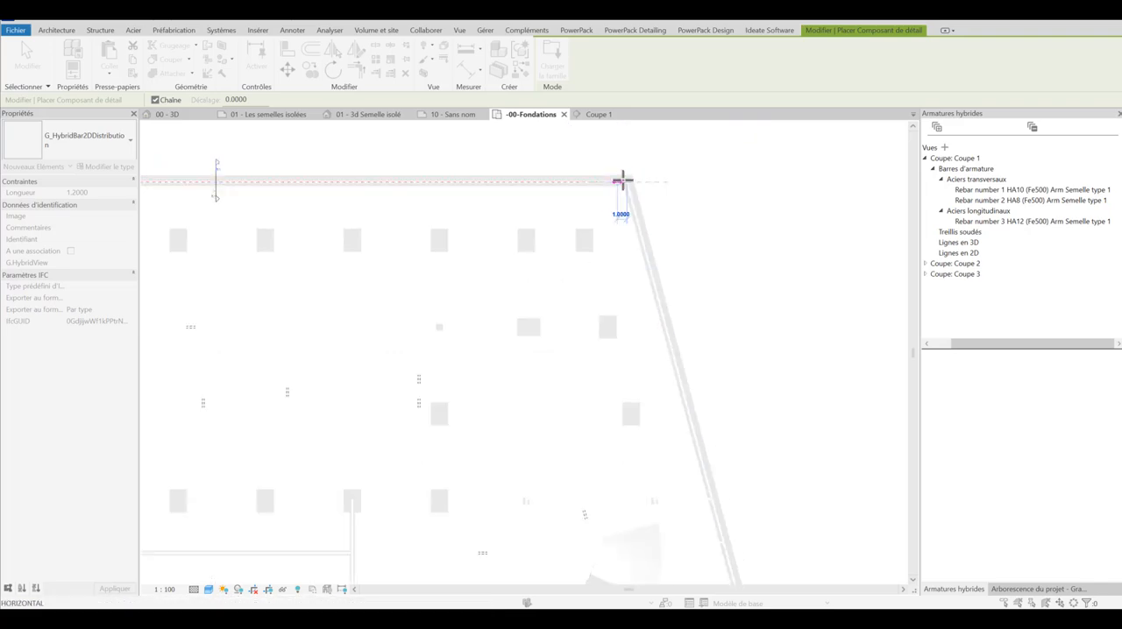
scroll(669, 355, up, 5)
scroll(669, 354, up, 5)
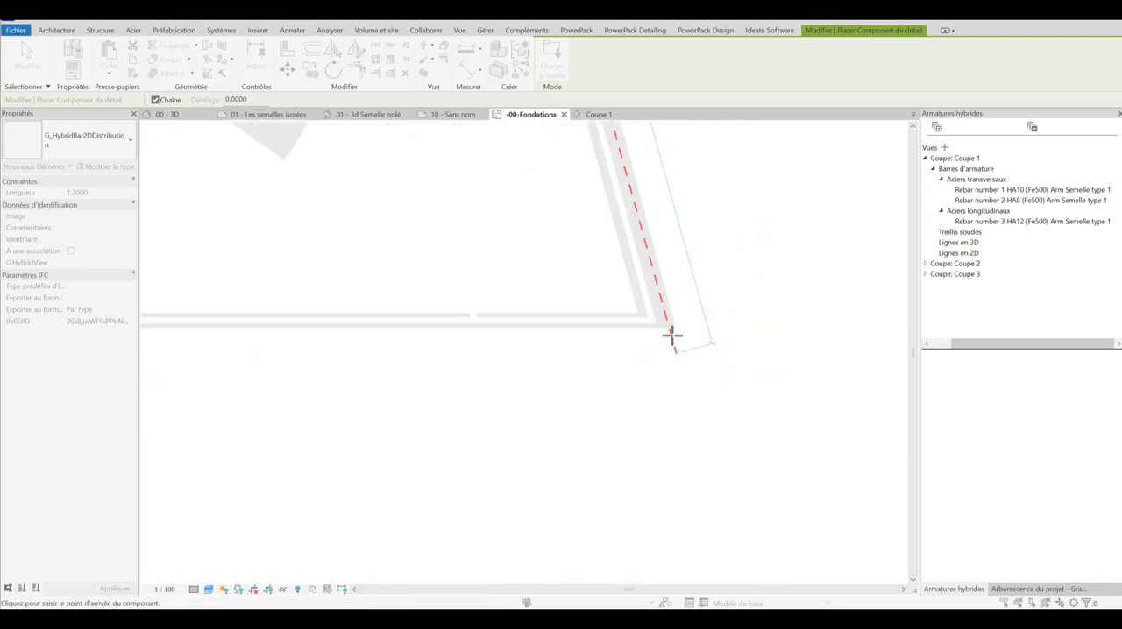
click(628, 308)
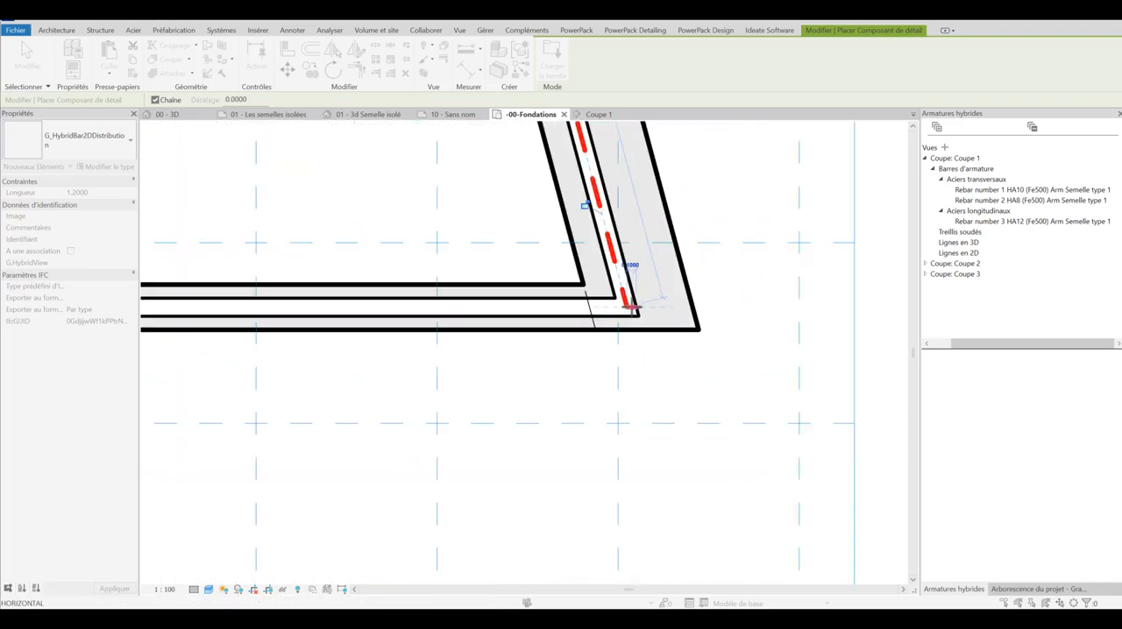
key(Escape)
scroll(556, 351, down, 2)
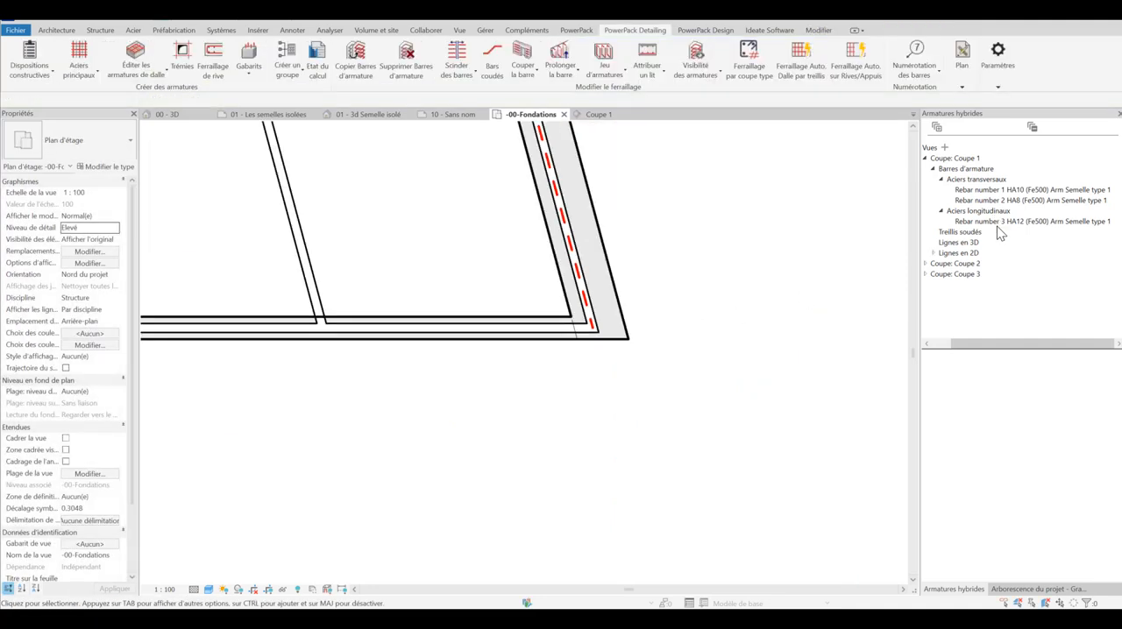
Step: Set the spacing of transverse rebar number 1 HA10 to 200 mm and check the distribution data of longitudinal rebar number 3 HA12
click(990, 191)
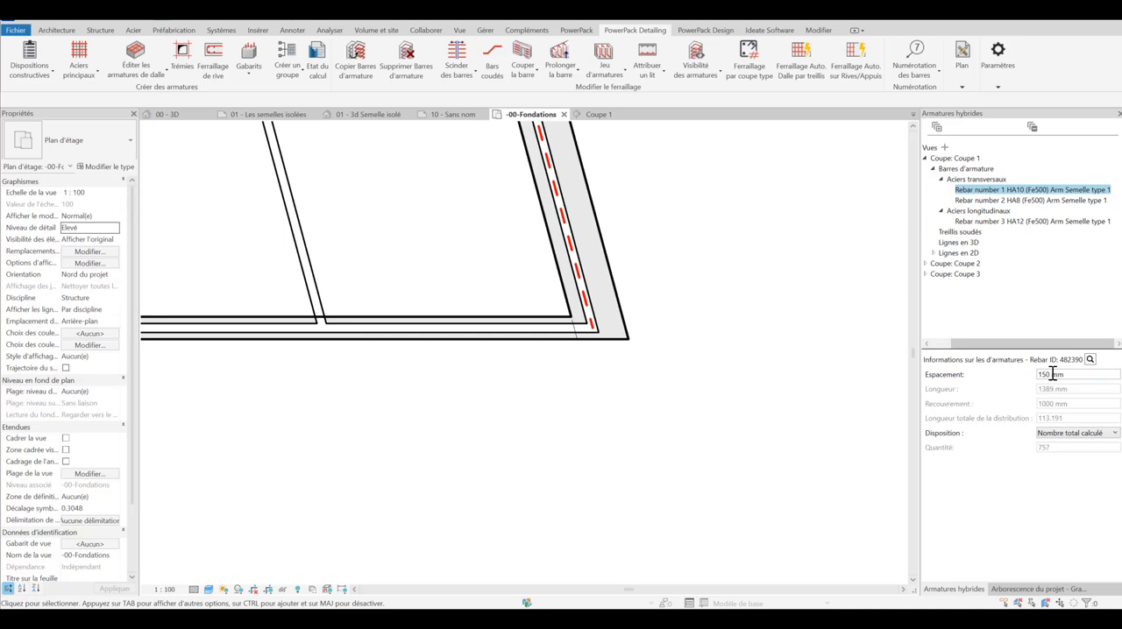
drag(1051, 375, 1028, 384)
text(20)
click(968, 224)
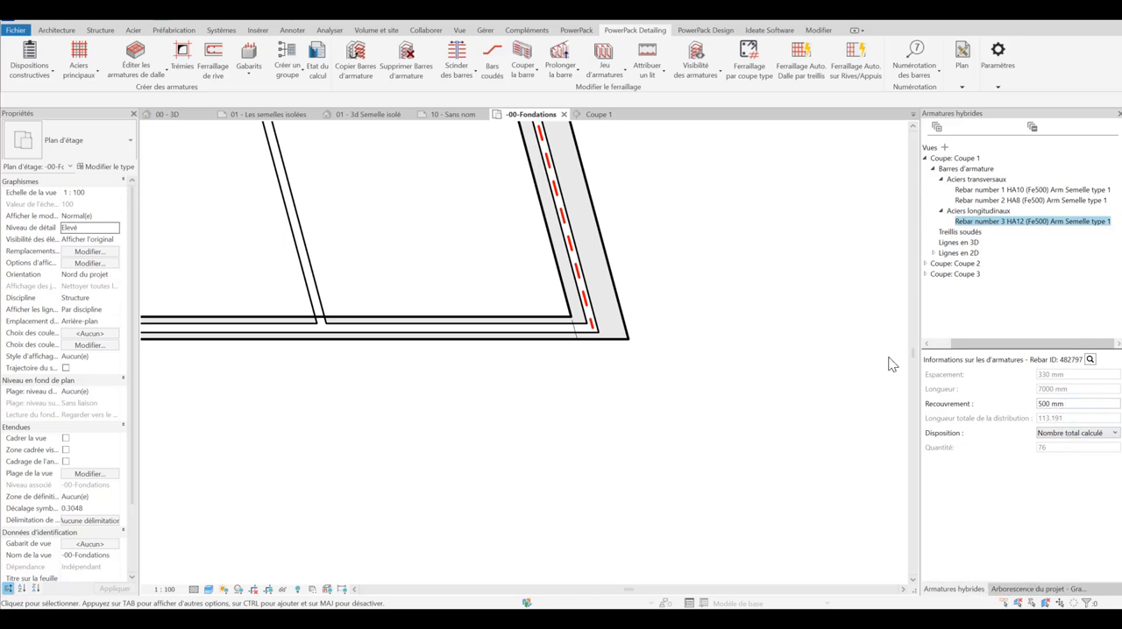
Step: Open the sheet S.1 - Coupe type from the project's sheets
scroll(807, 394, down, 3)
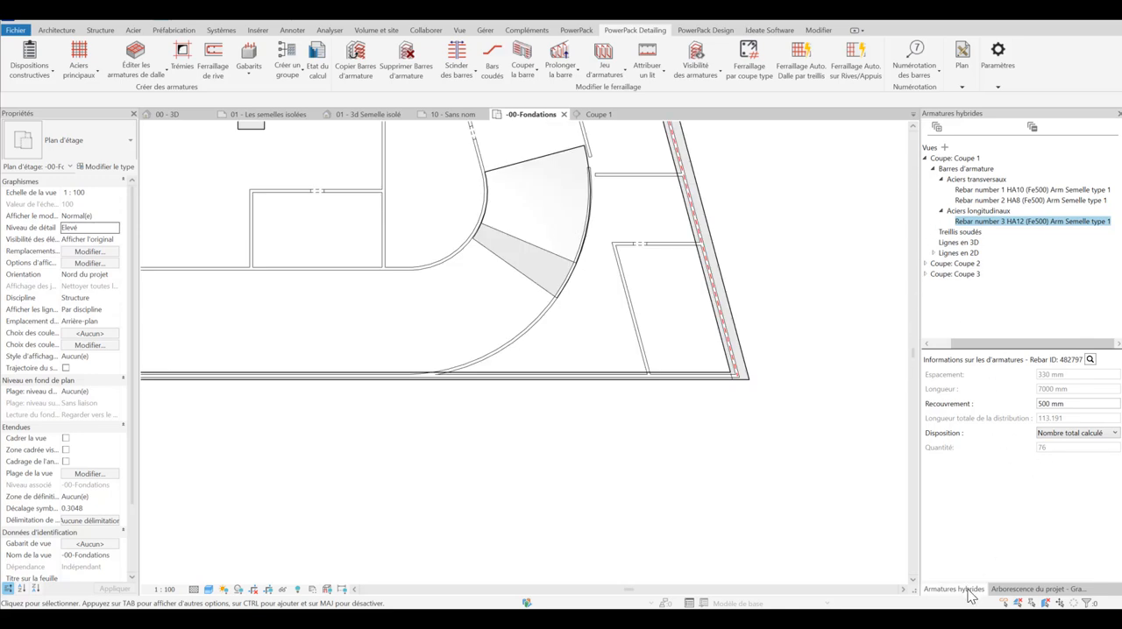
click(1008, 590)
scroll(1010, 501, down, 5)
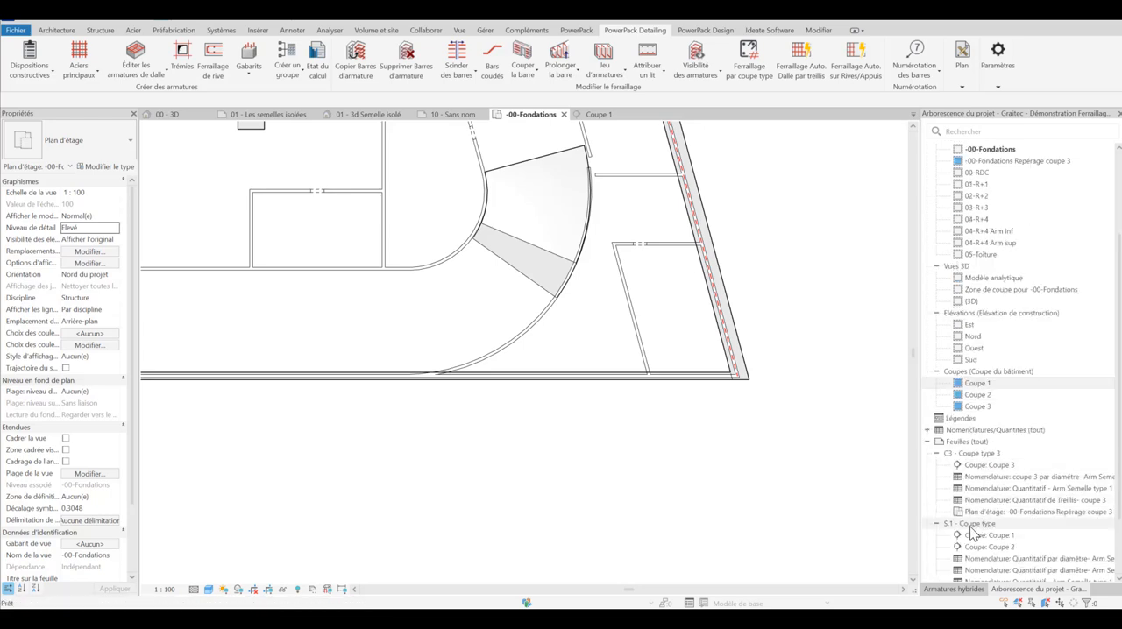
click(970, 526)
double_click(970, 530)
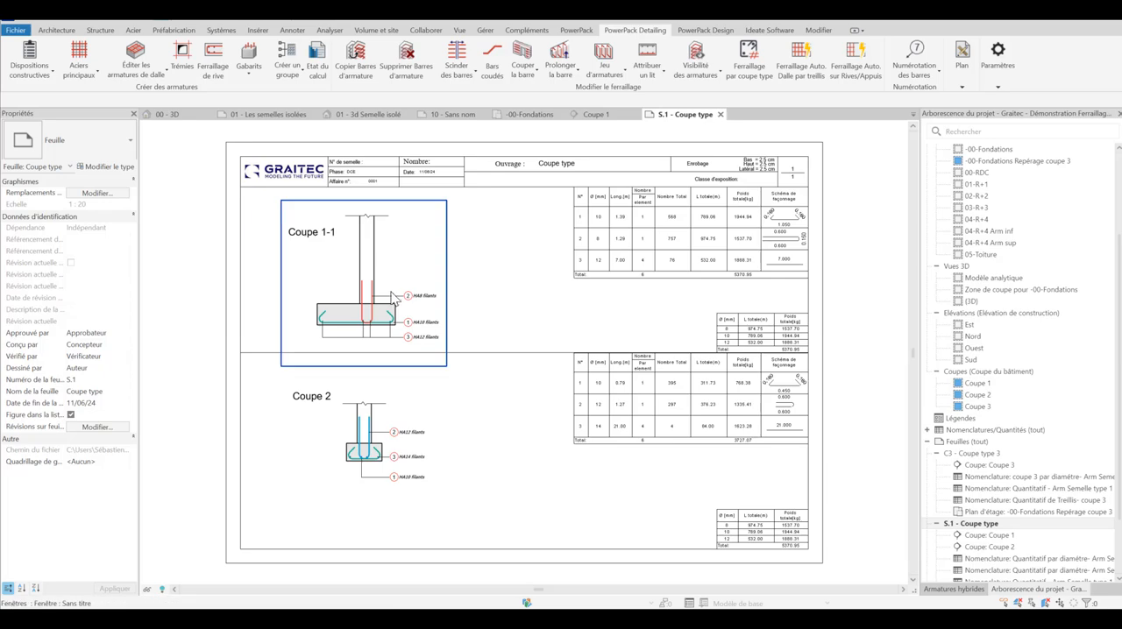
Step: Examine the bar schedules and diameter summaries beside Coupe 1-1 and Coupe 2 on the Coupe type sheet
scroll(645, 209, up, 3)
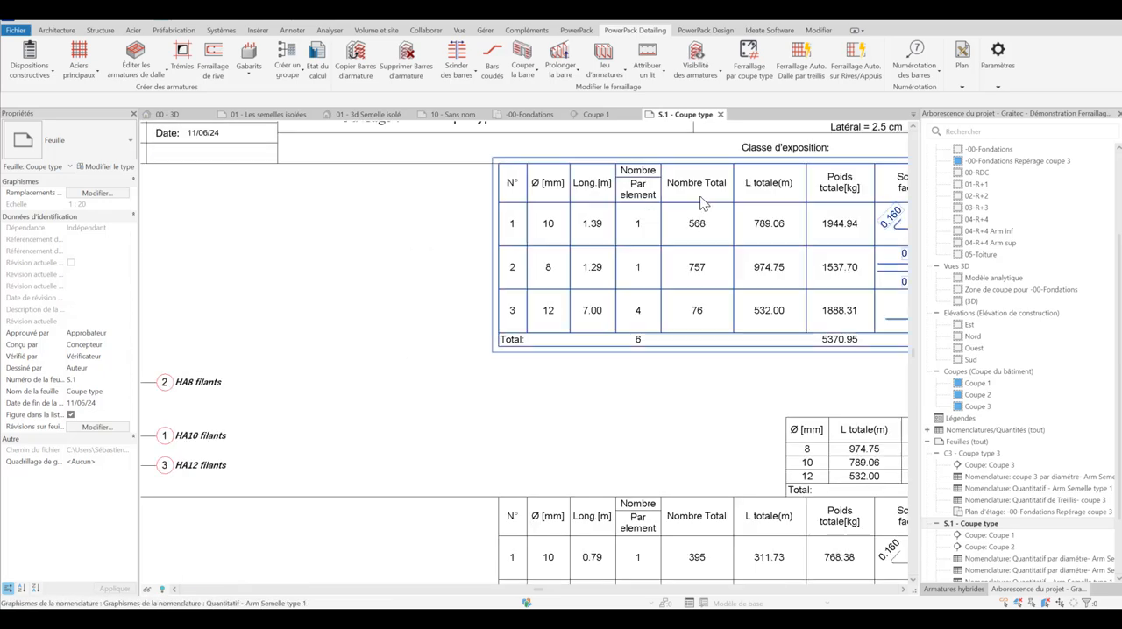
scroll(679, 248, down, 2)
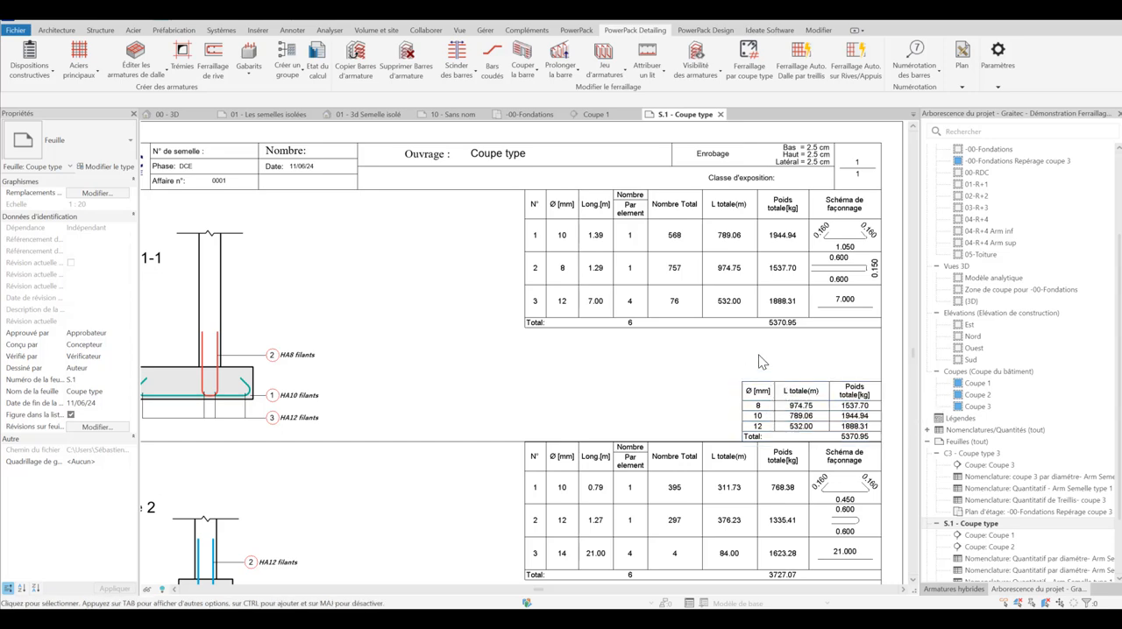
scroll(747, 358, down, 2)
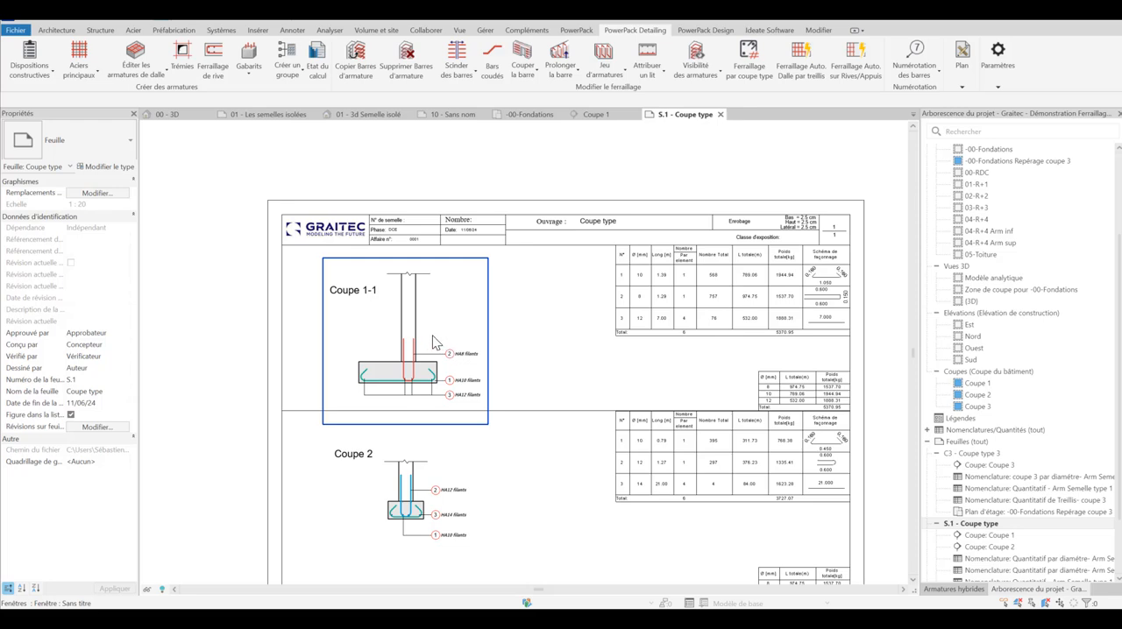
scroll(443, 335, down, 1)
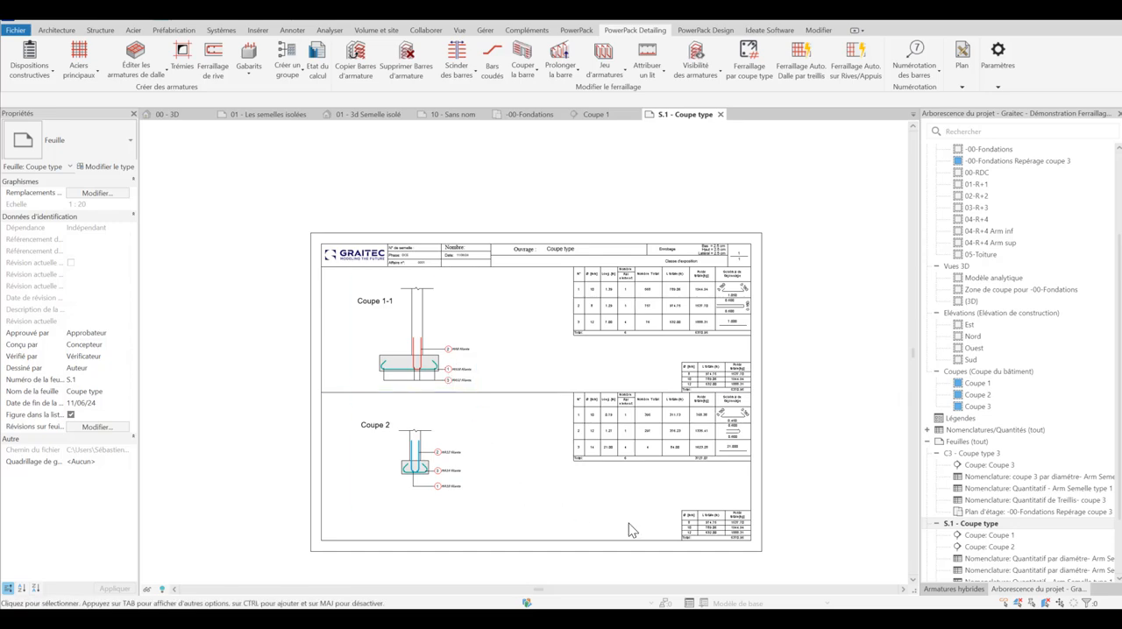
scroll(794, 544, up, 2)
scroll(871, 552, down, 3)
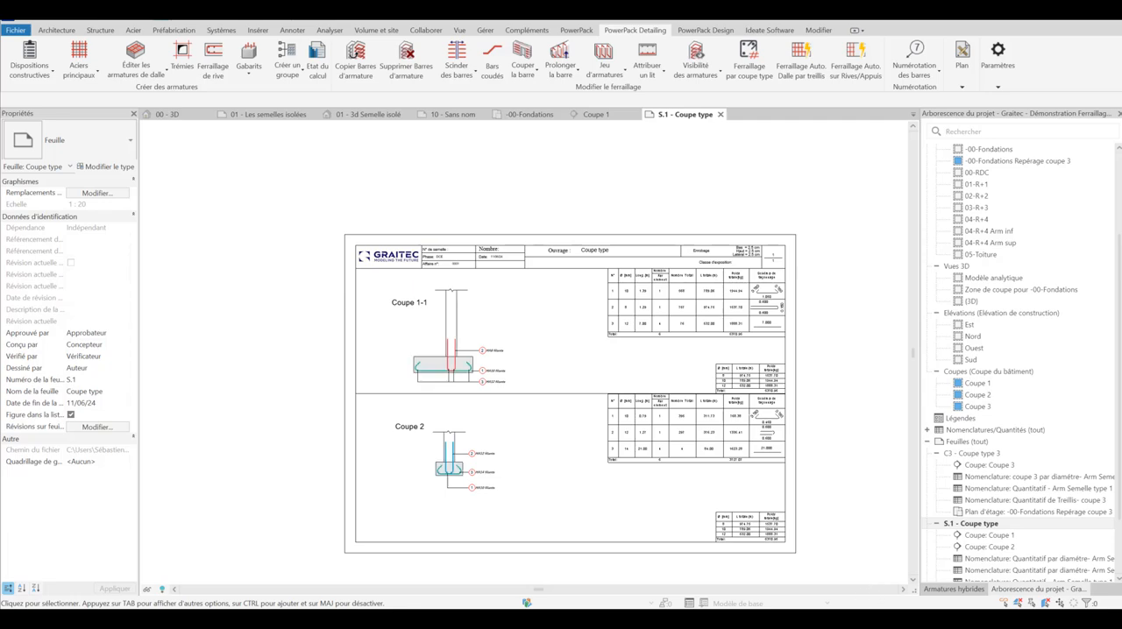
scroll(562, 584, up, 2)
scroll(564, 580, down, 1)
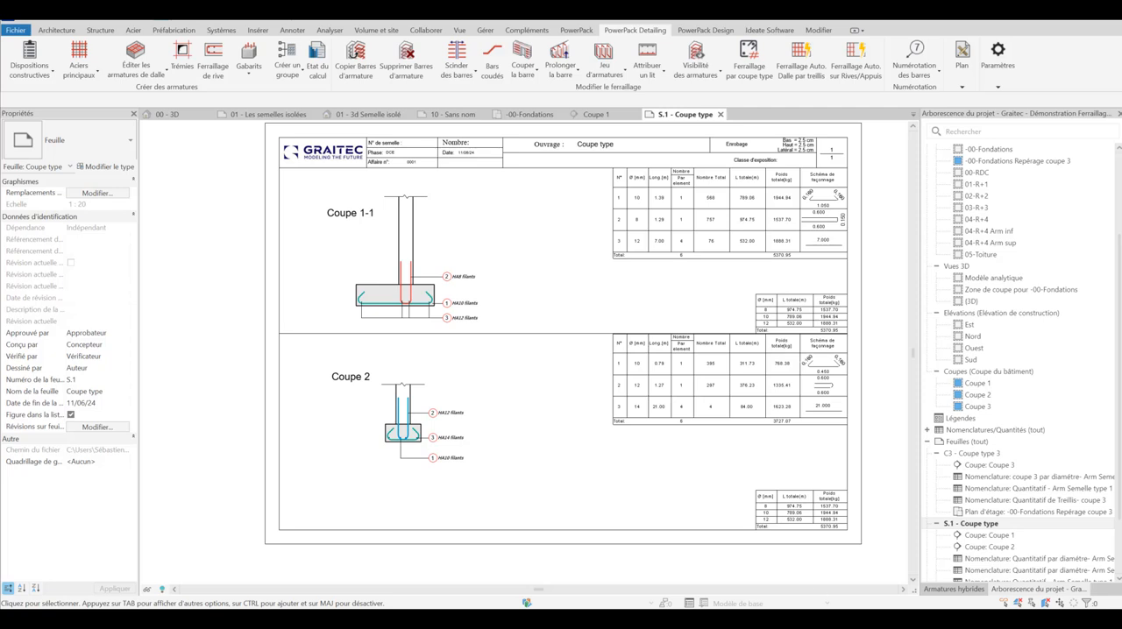
Step: Switch to the web browser and open the Plugins Revit page among the Autodesk plugins on the GRAITEC website
mouse_move(782, 619)
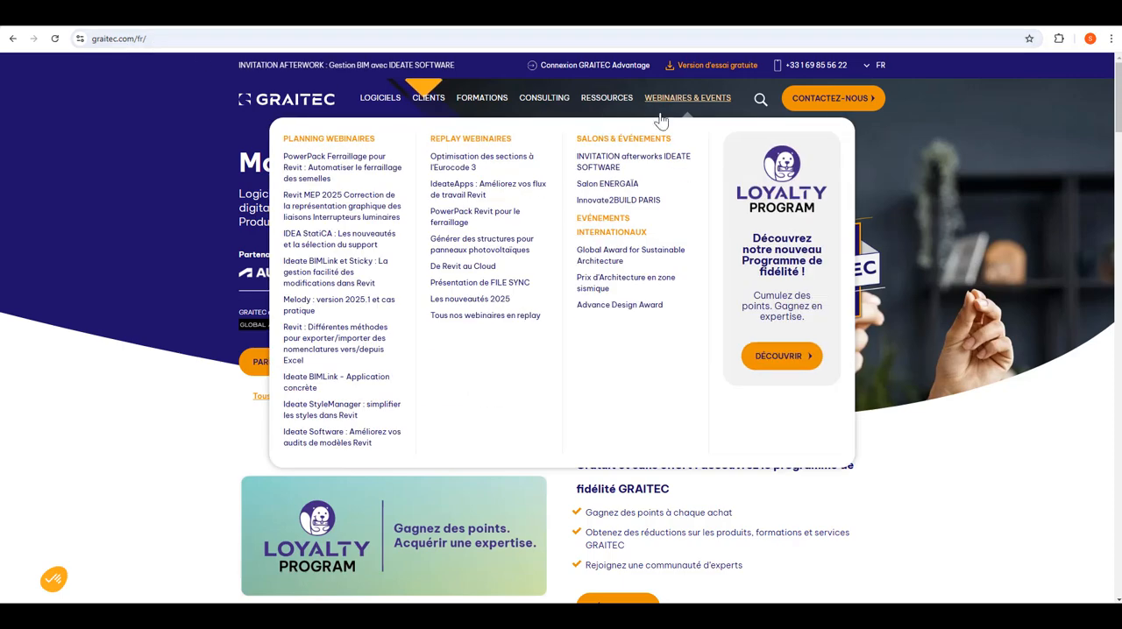
mouse_move(390, 107)
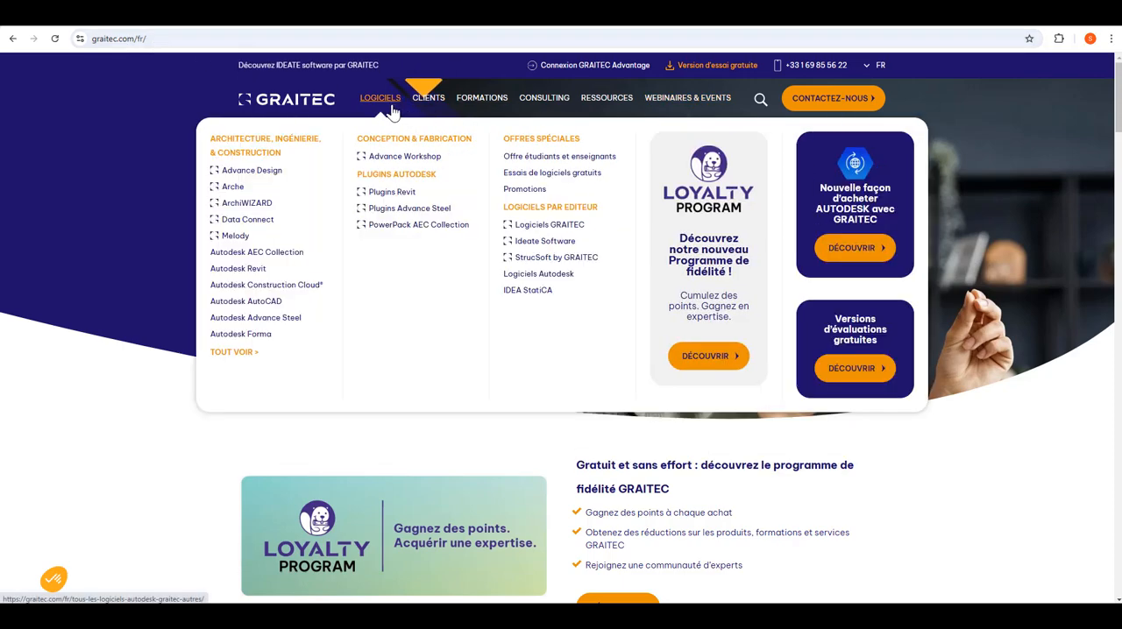
click(384, 193)
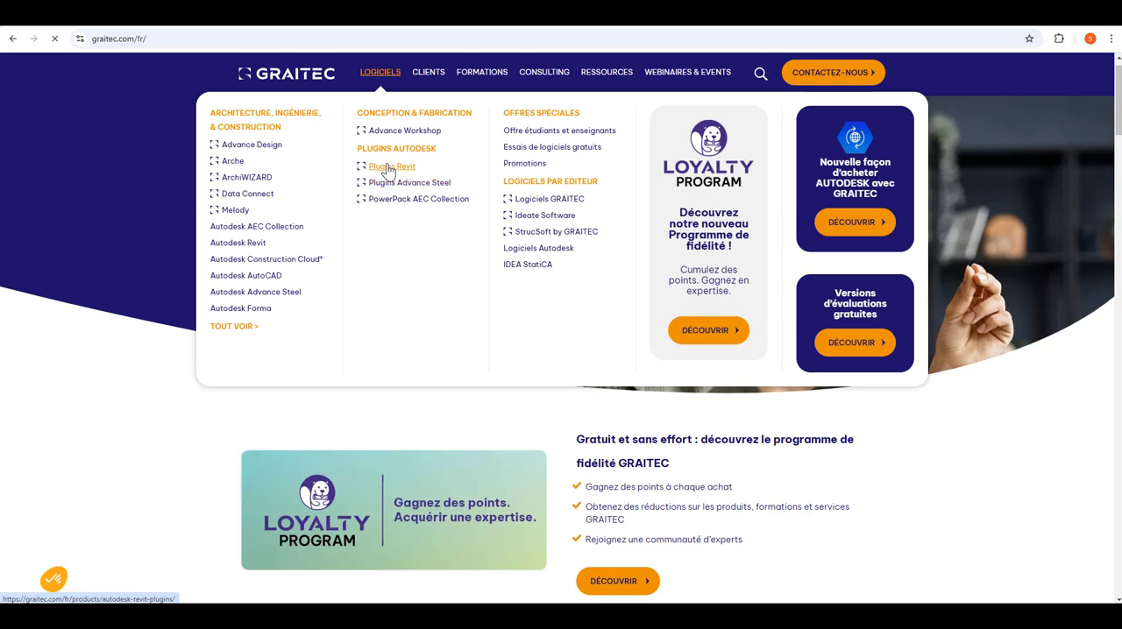
Step: Open the free evaluation version page from the PowerPack solutions section and review its download, licence and installation instructions for Revit 2024
scroll(659, 401, down, 3)
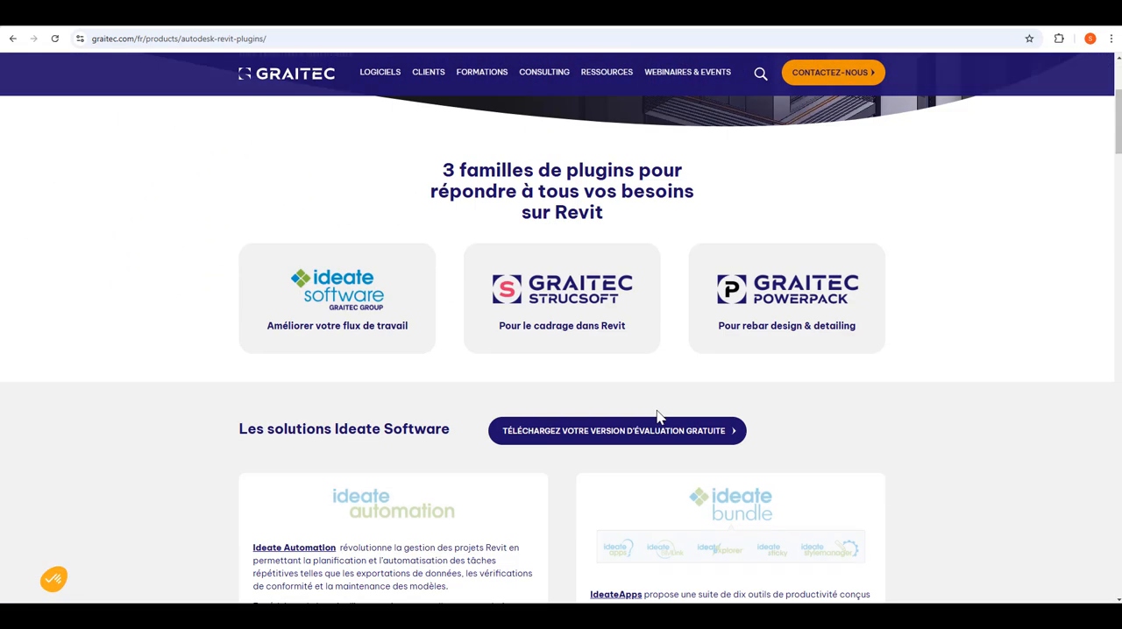
scroll(661, 414, down, 13)
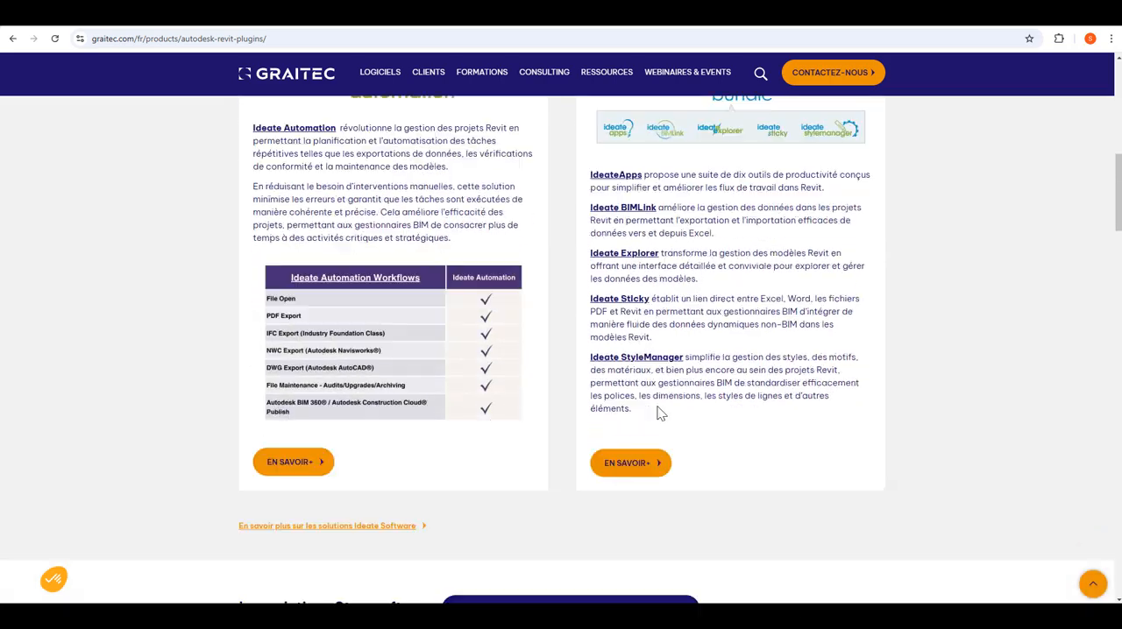
scroll(661, 414, down, 3)
scroll(659, 410, up, 1)
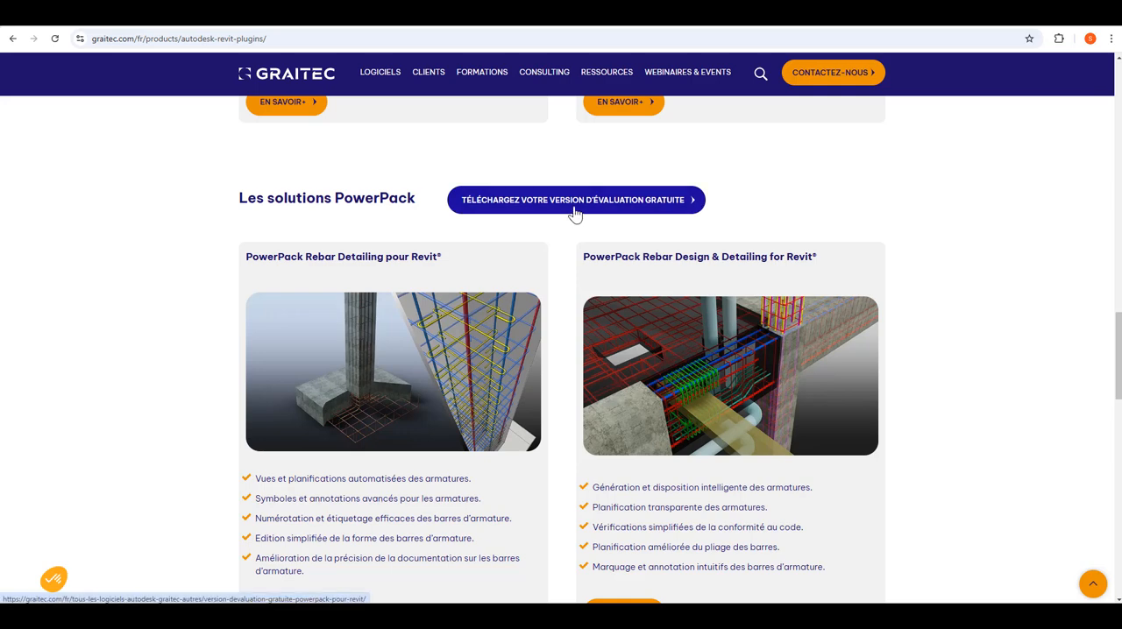
click(575, 214)
scroll(489, 342, down, 3)
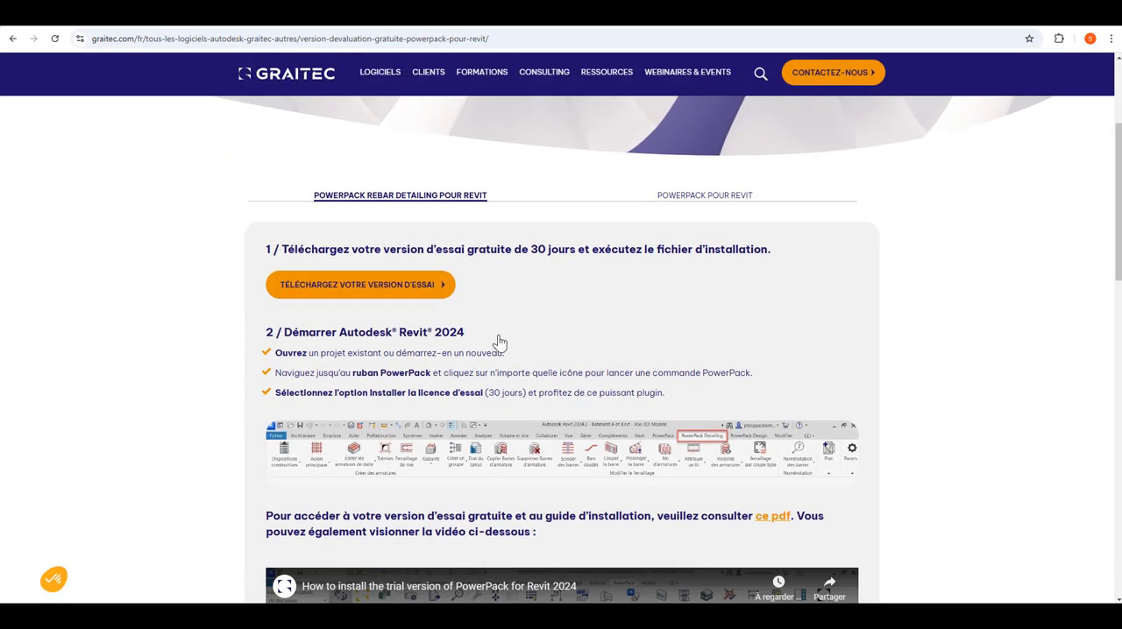
scroll(499, 340, down, 2)
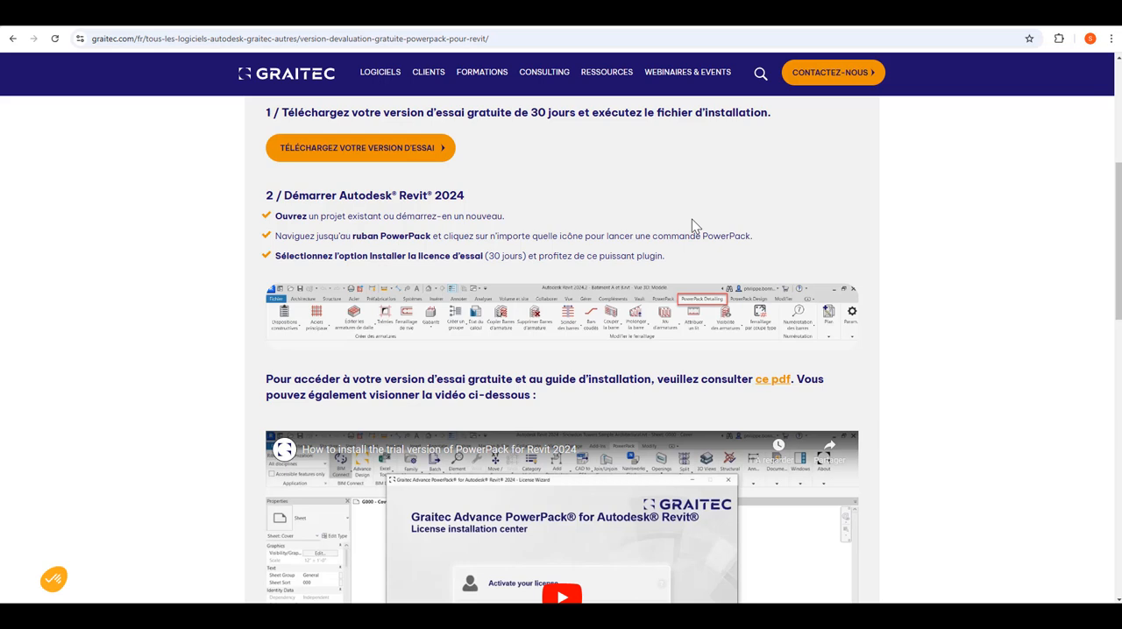
scroll(692, 219, down, 1)
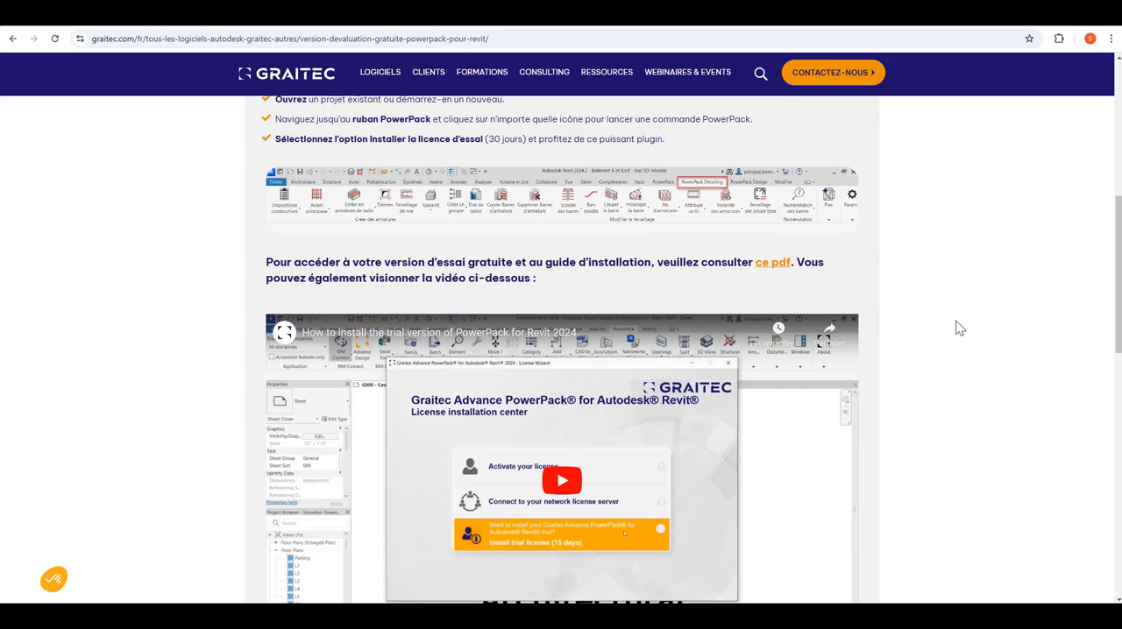
scroll(960, 329, up, 3)
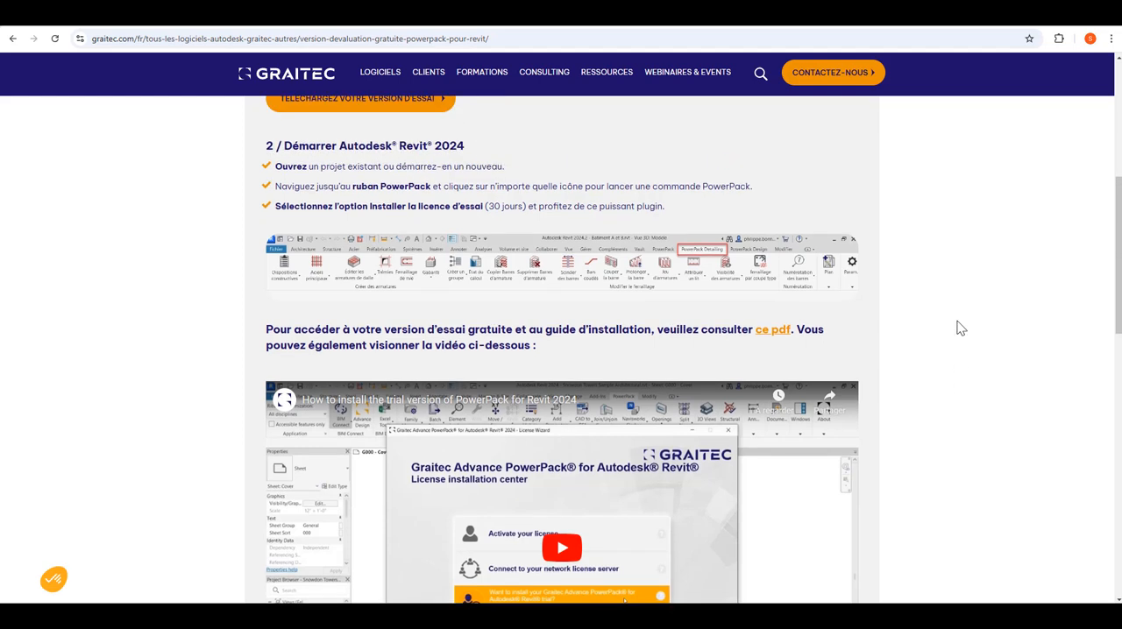